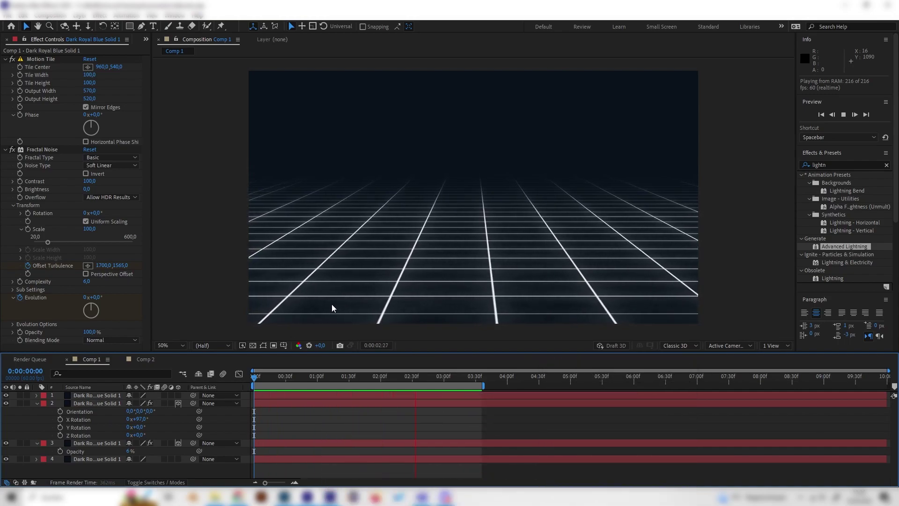
- Show the project's compositions and Solids folder in the Project panel
left_click(27, 41)
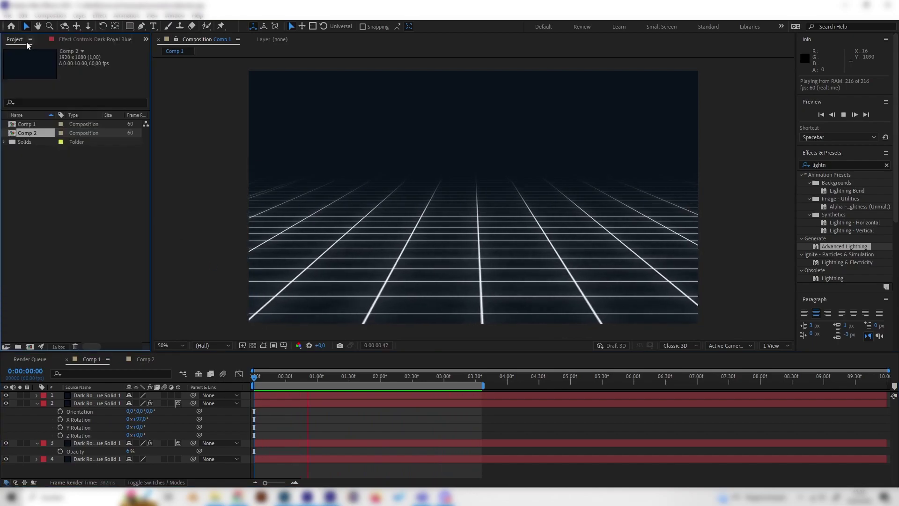
- Create a new composition, Comp 3, with the default settings
right_click(81, 192)
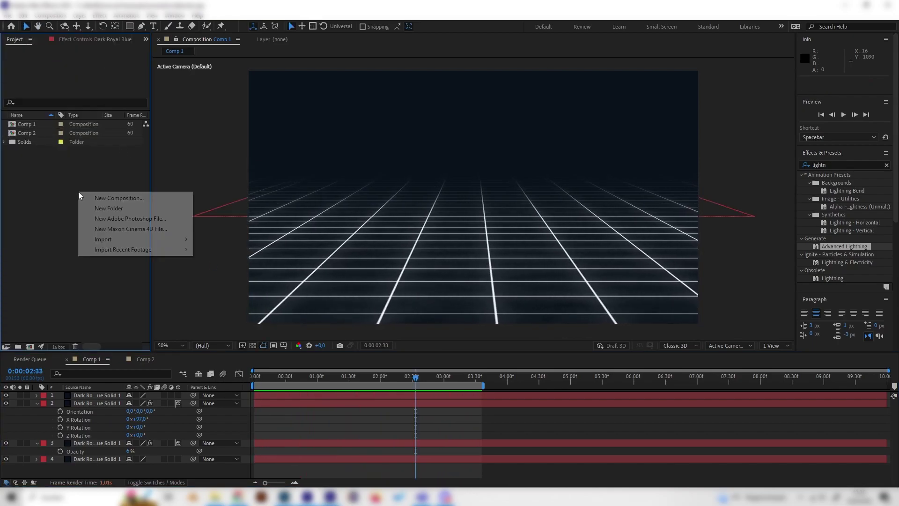
left_click(94, 199)
left_click(456, 299)
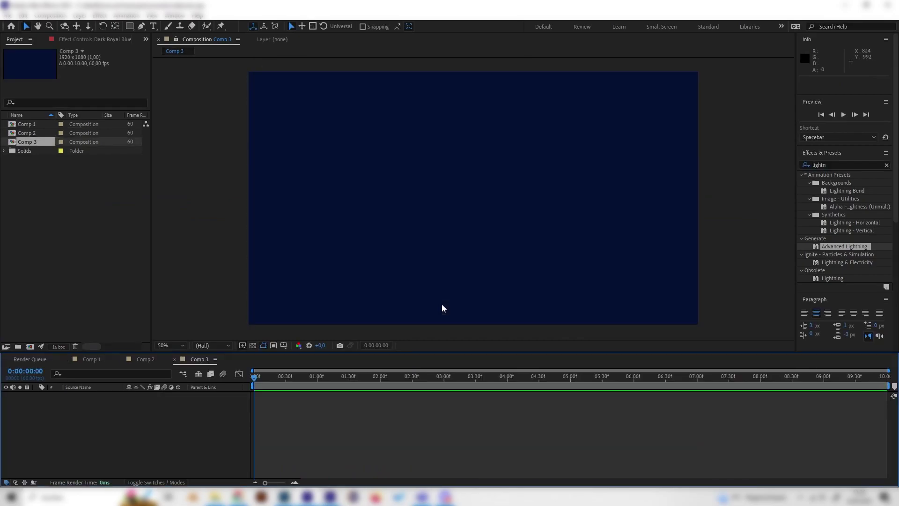
- Add a full-frame dark navy solid coloured 09111A to Comp 3
right_click(92, 404)
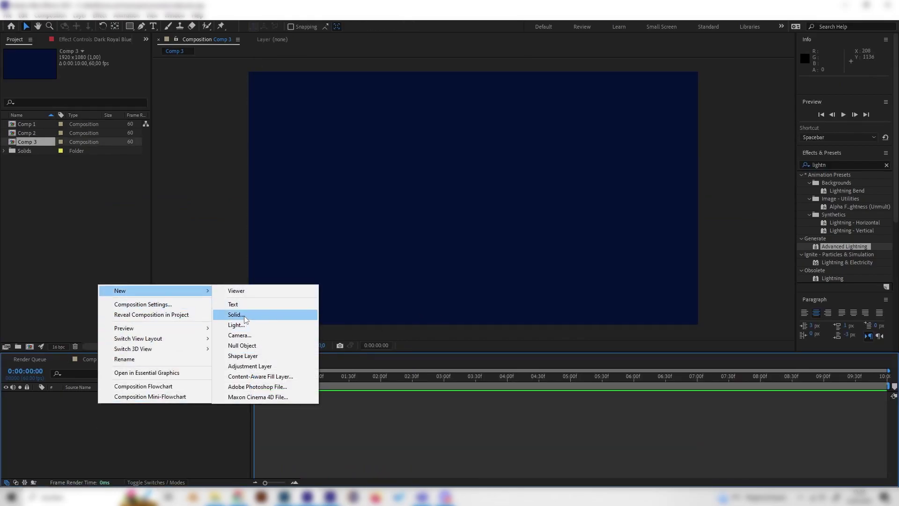
left_click(245, 315)
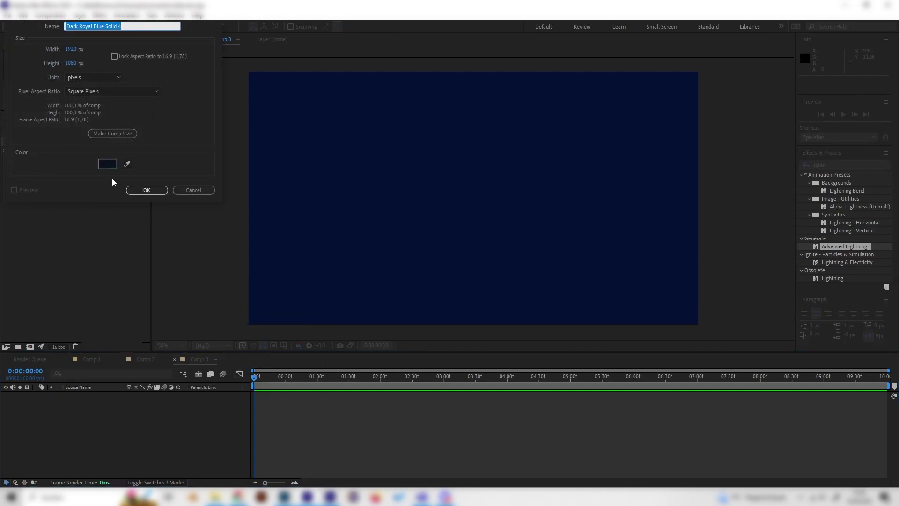
left_click(108, 165)
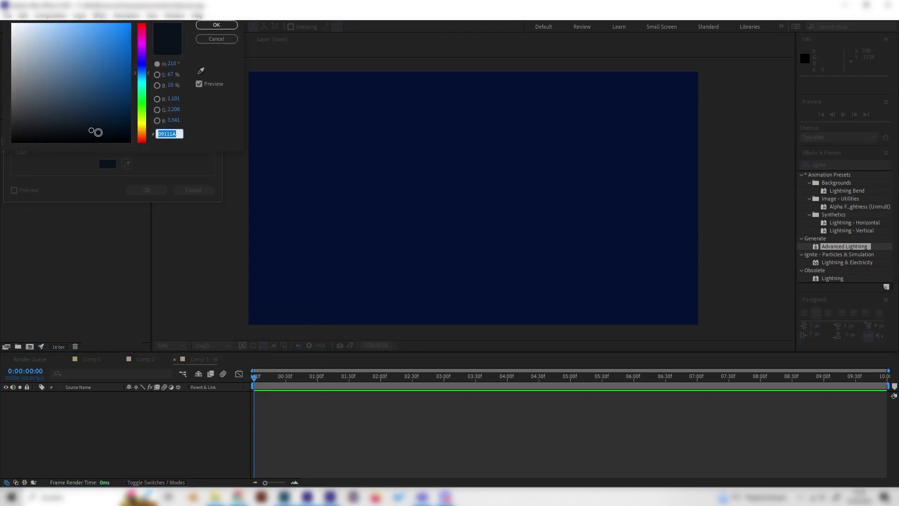
left_click(216, 25)
left_click(146, 190)
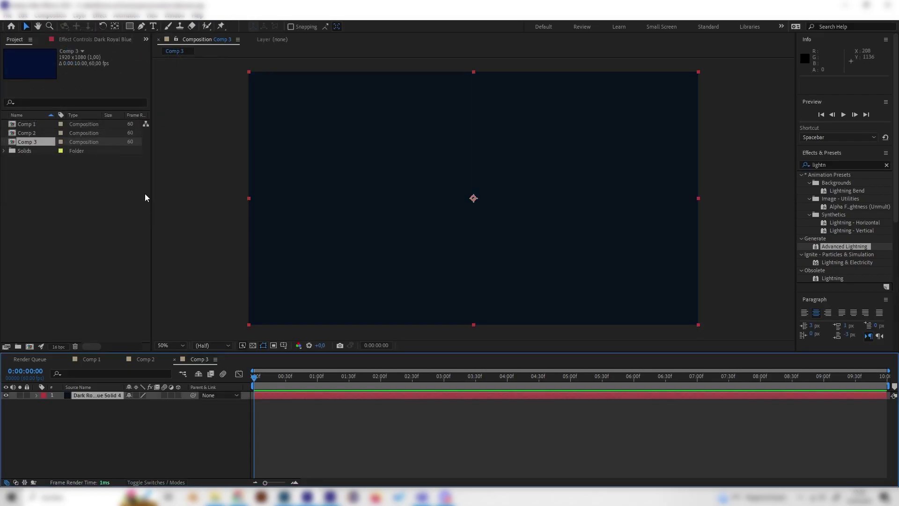
- Duplicate the dark navy solid layer
left_click(117, 428)
left_click(89, 397)
key("ctrl+d")
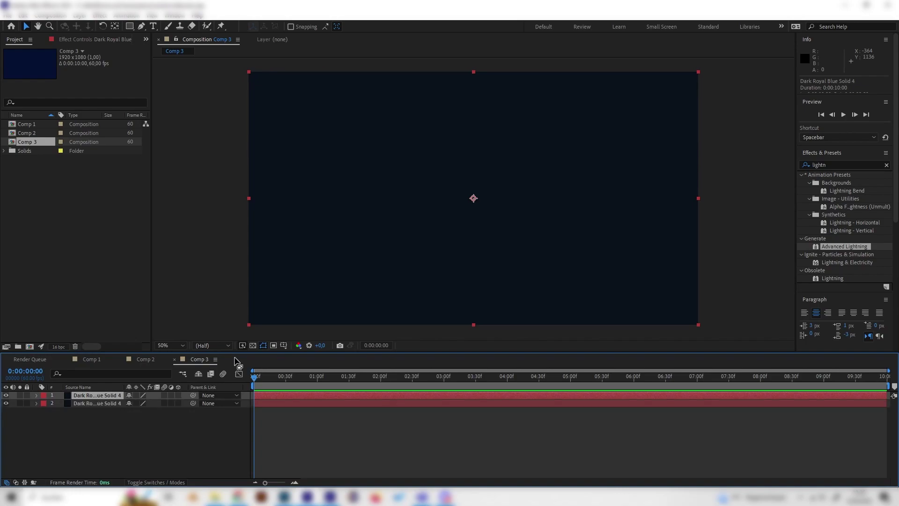
- Apply the Generate > Grid effect to the top solid copy
double_click(827, 165)
key("BackSpace")
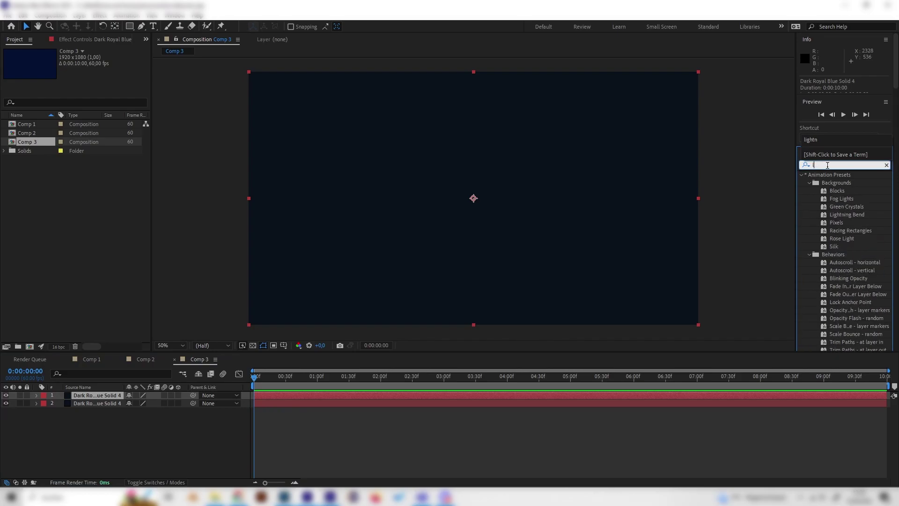
type("grid")
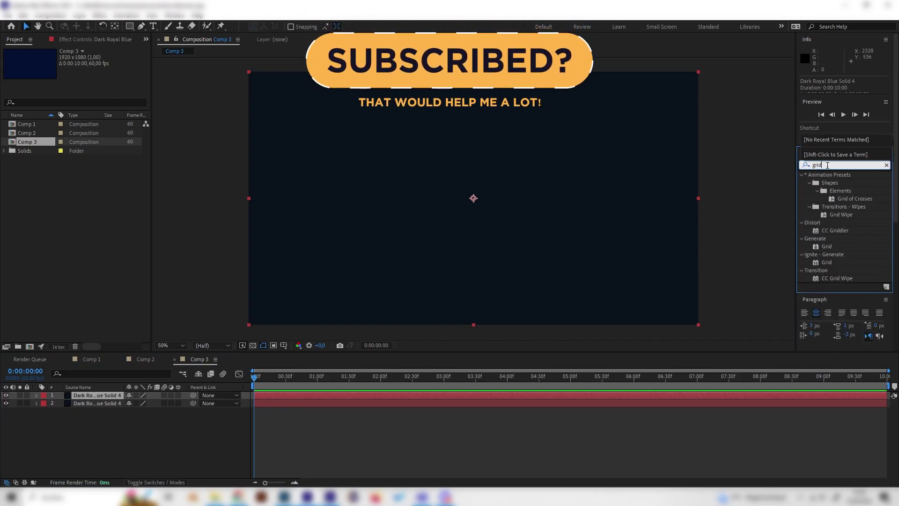
left_click(826, 247)
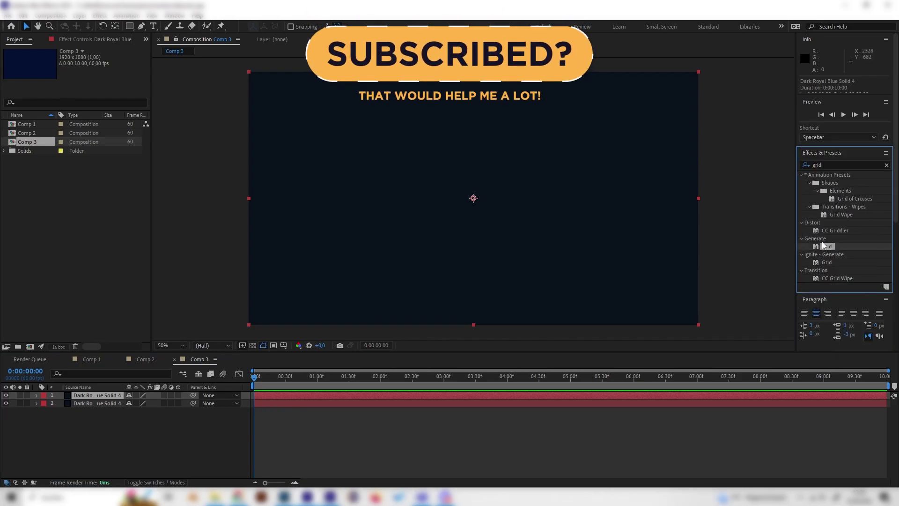
left_click_drag(826, 247, 91, 401)
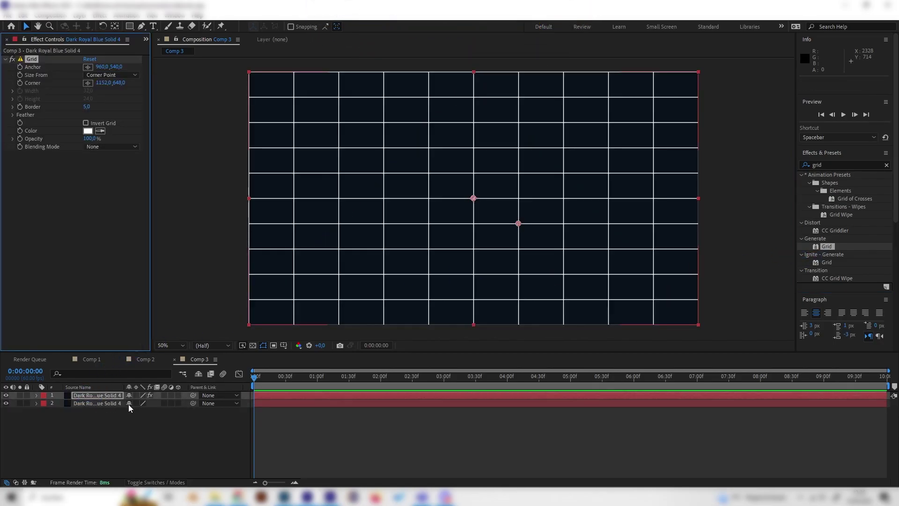
left_click(160, 457)
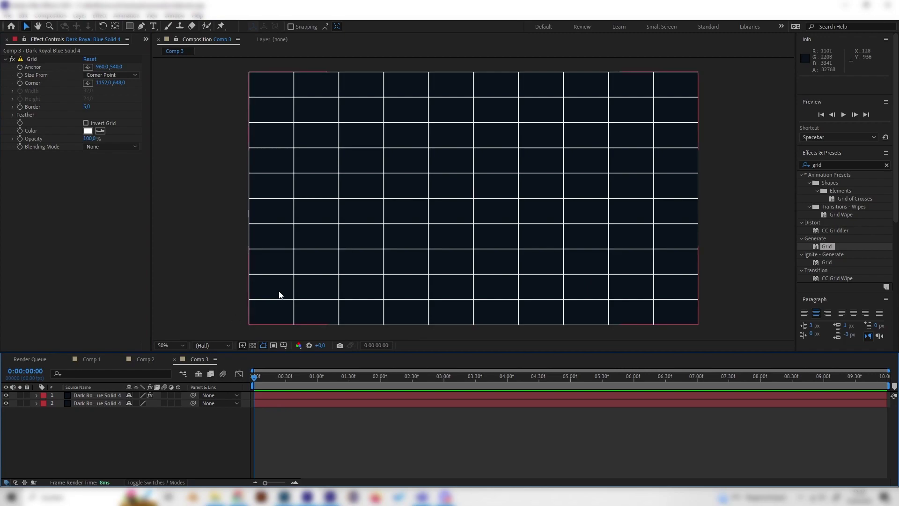
left_click(101, 394)
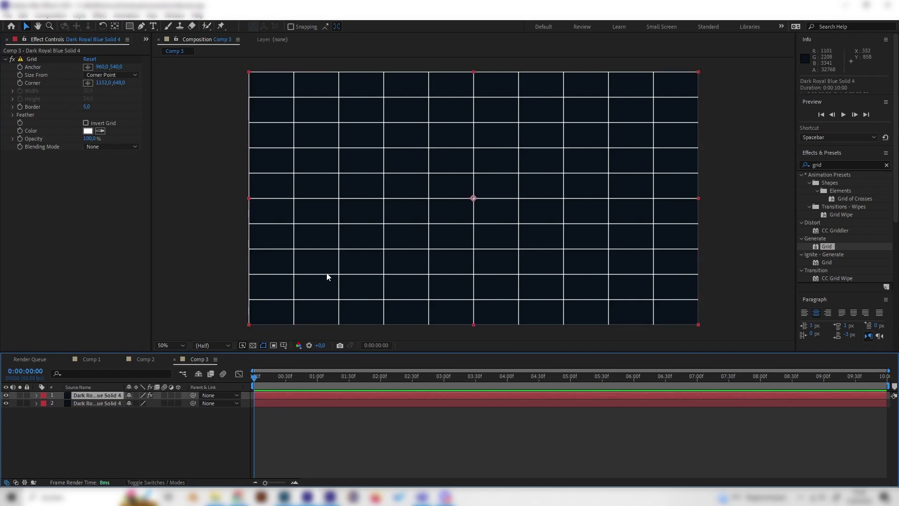
- Turn the grid layer into a 3D layer with its rotation properties shown
key("comma")
key("comma")
key("period")
key("period")
key("r")
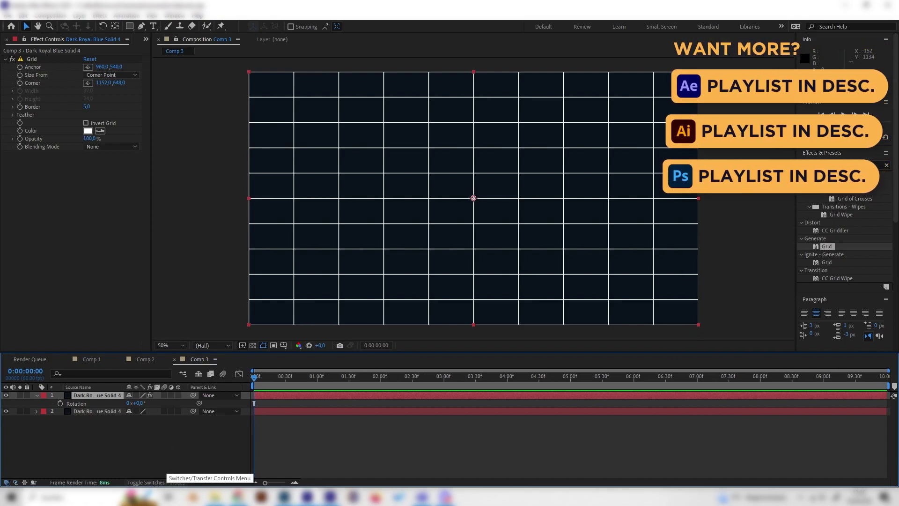
left_click(160, 482)
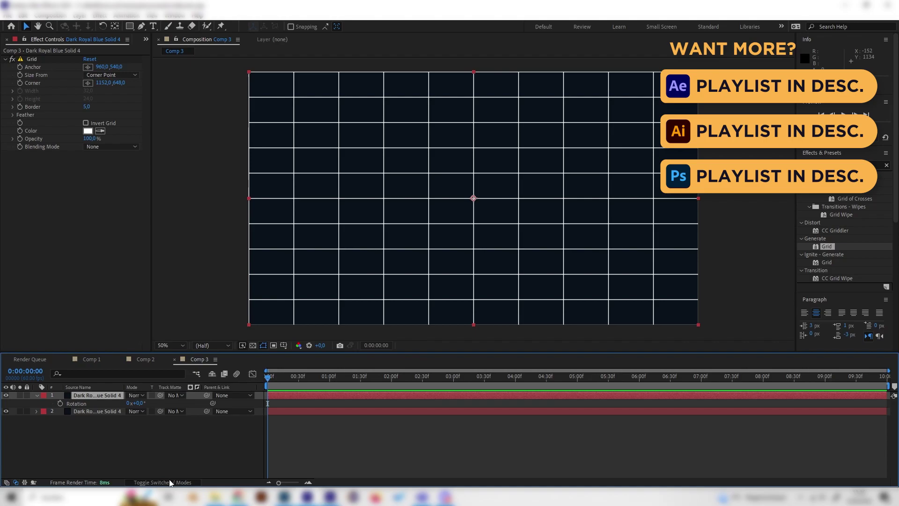
key("F4")
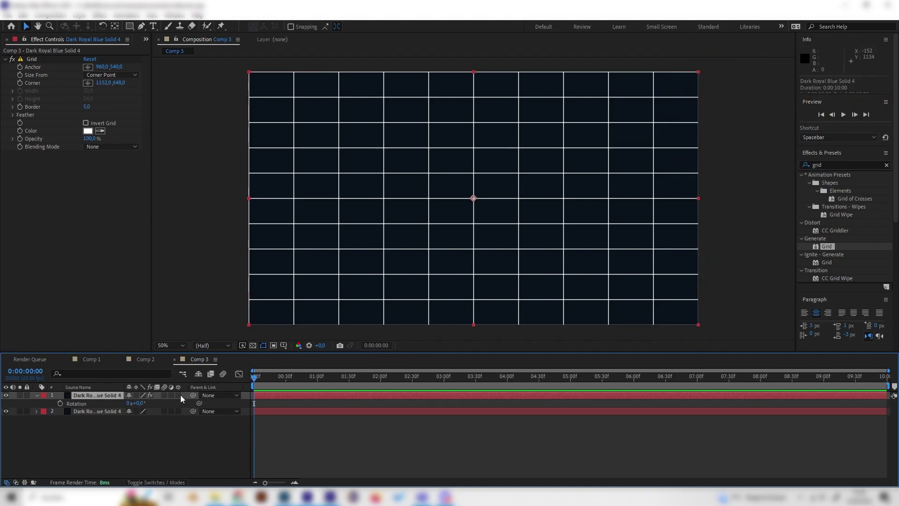
left_click(179, 396)
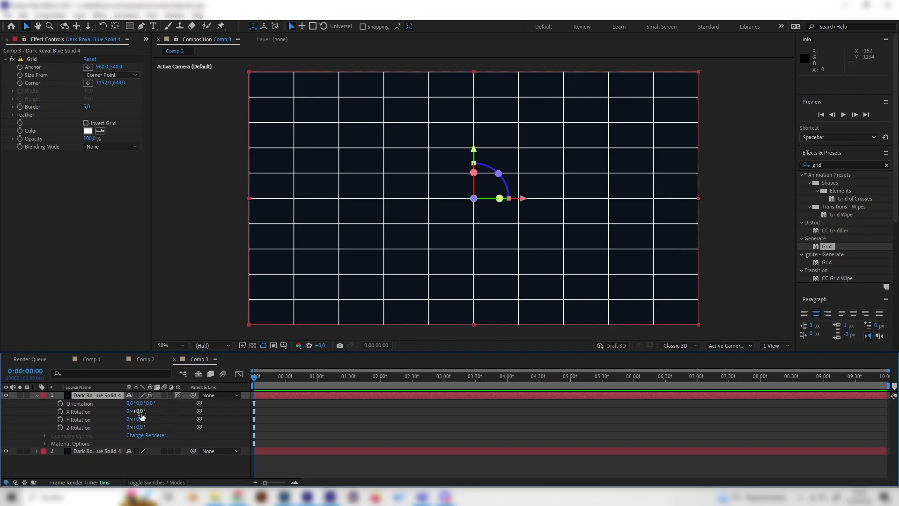
- Tilt the grid back to about -76° X Rotation as a perspective floor
left_click_drag(141, 416, 104, 412)
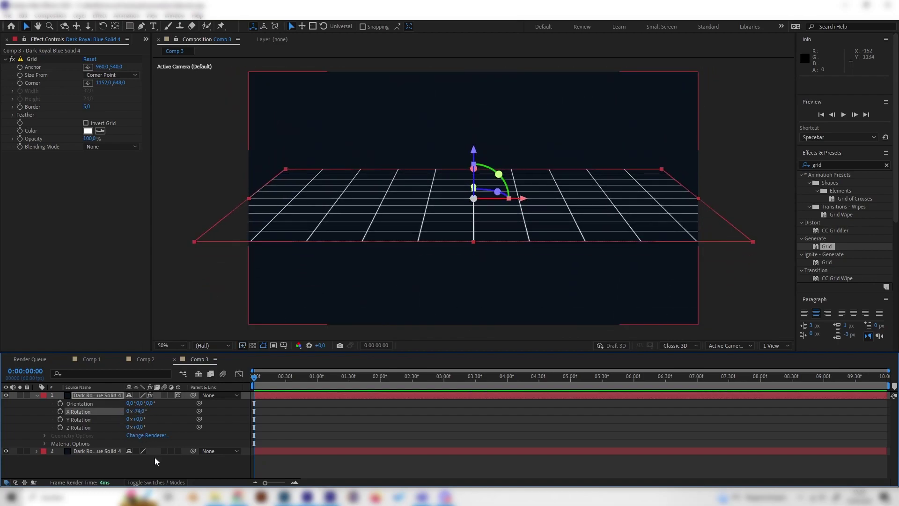
left_click(136, 411)
type("-80")
key("Return")
left_click_drag(137, 412, 139, 411)
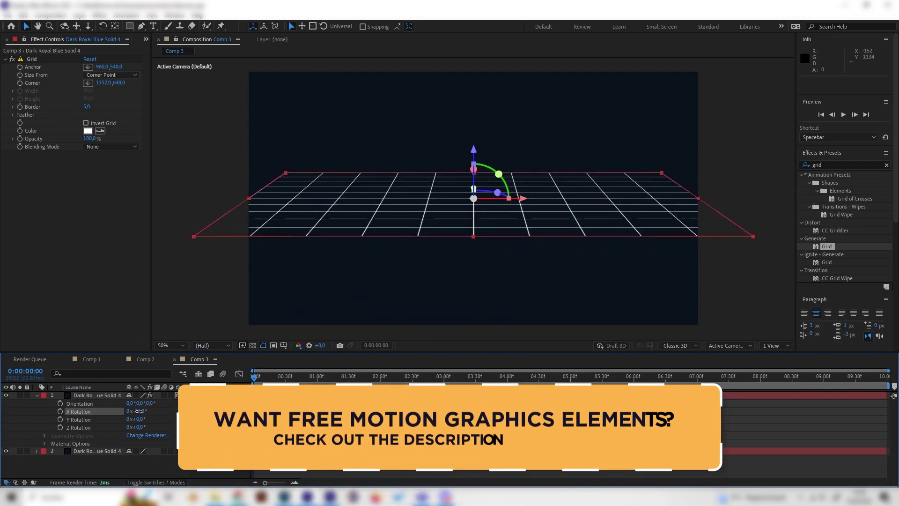
left_click(176, 475)
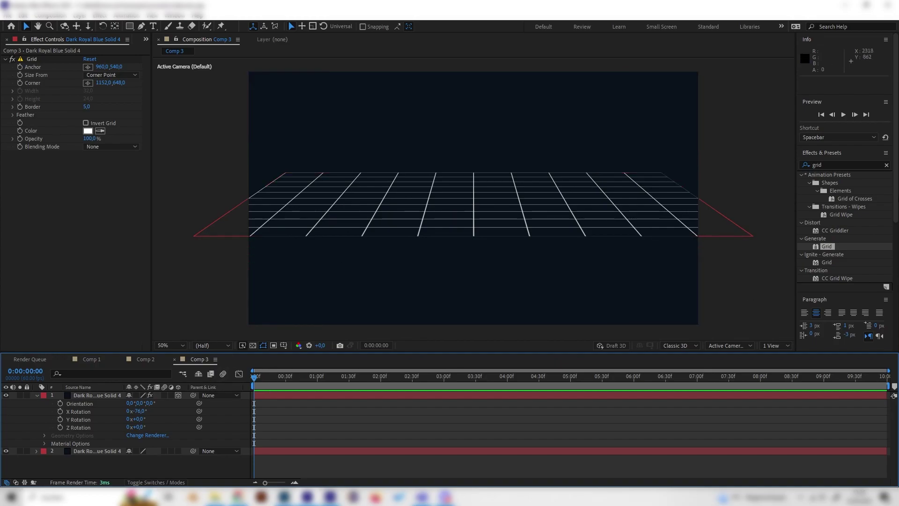
- Apply the Motion Tile effect to the grid layer
left_click_drag(816, 172, 842, 183)
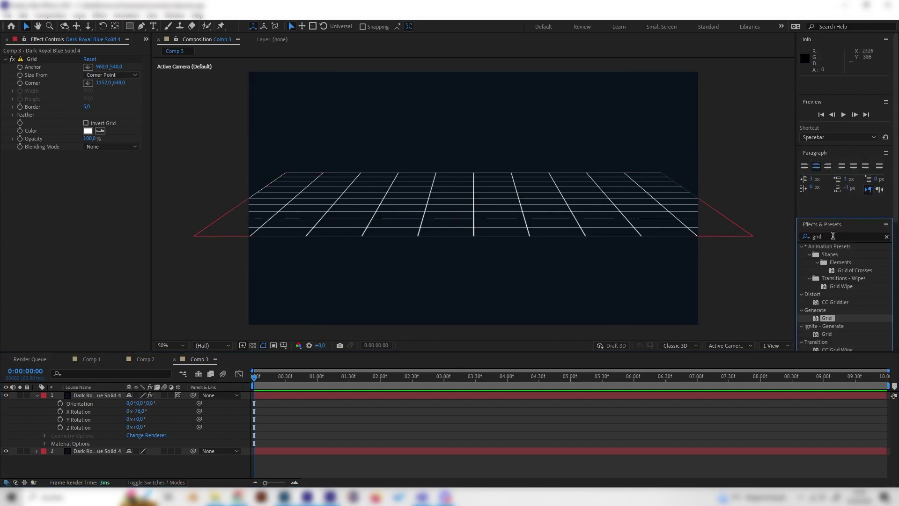
double_click(834, 236)
type("motion")
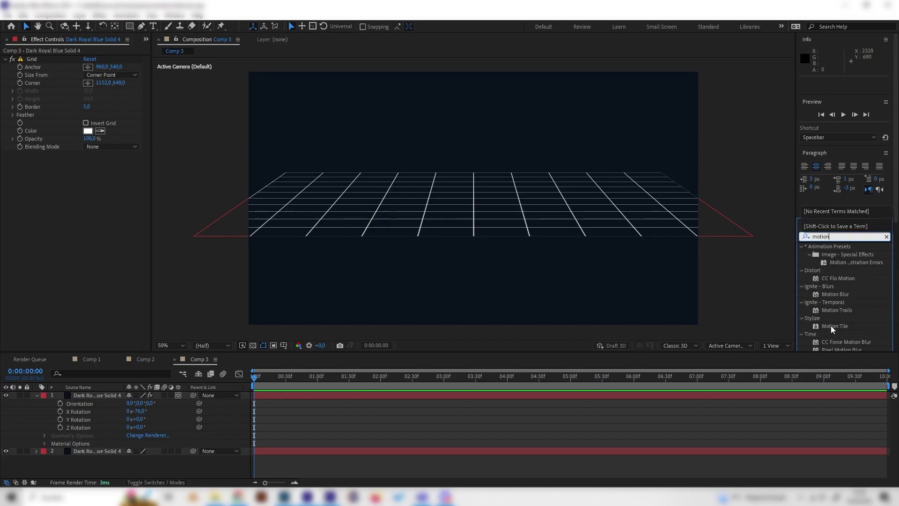
left_click(834, 327)
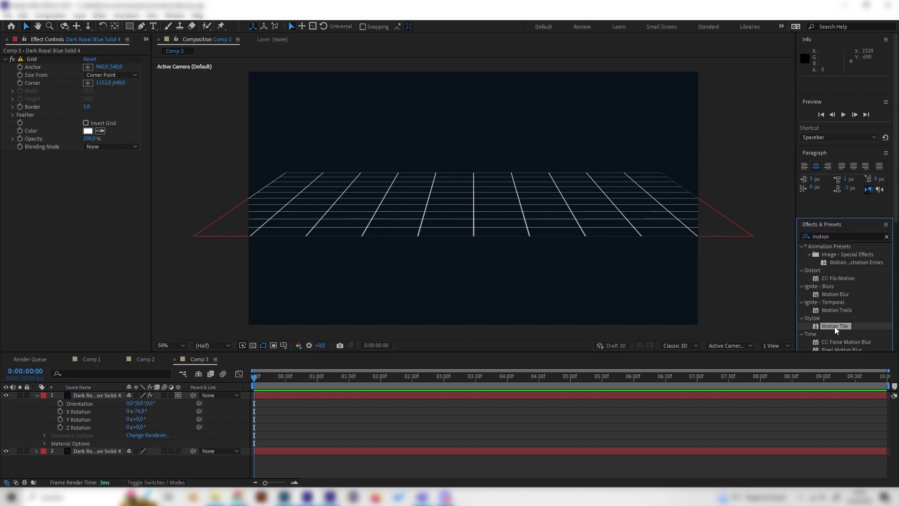
left_click_drag(837, 327, 91, 396)
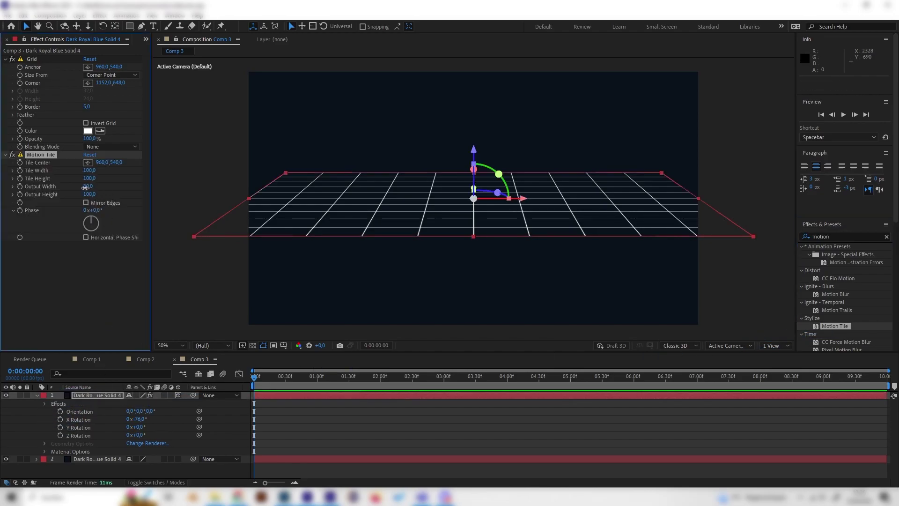
- Set Motion Tile's Output Width to 340 and Output Height to 460
left_click_drag(84, 187, 91, 186)
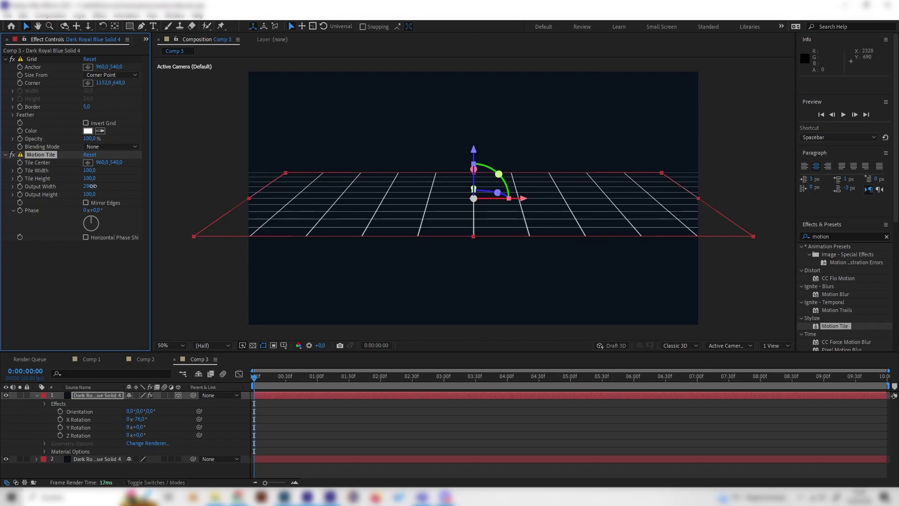
left_click_drag(91, 194, 100, 195)
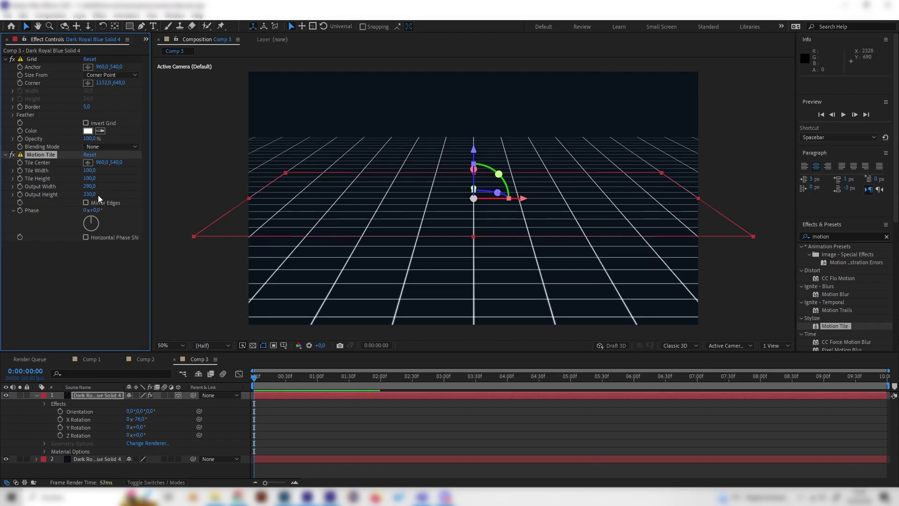
left_click(95, 277)
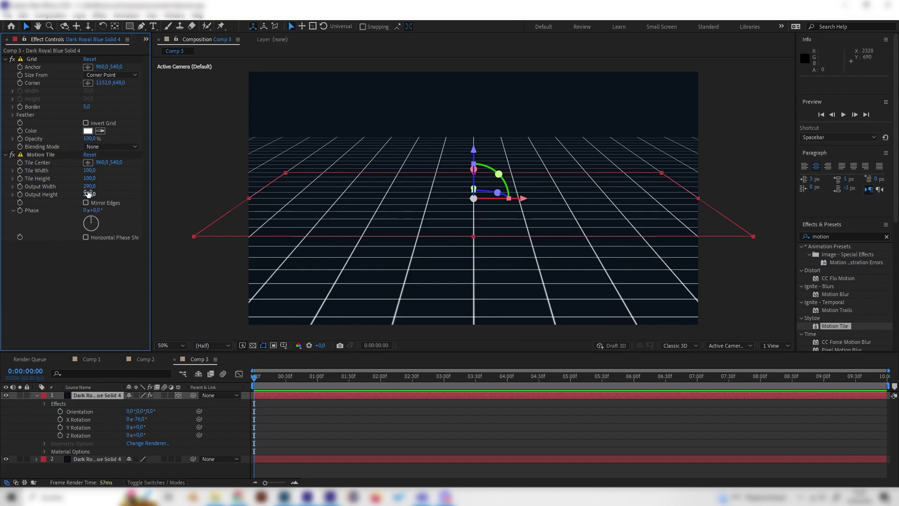
left_click(87, 194)
type("400")
key("Return")
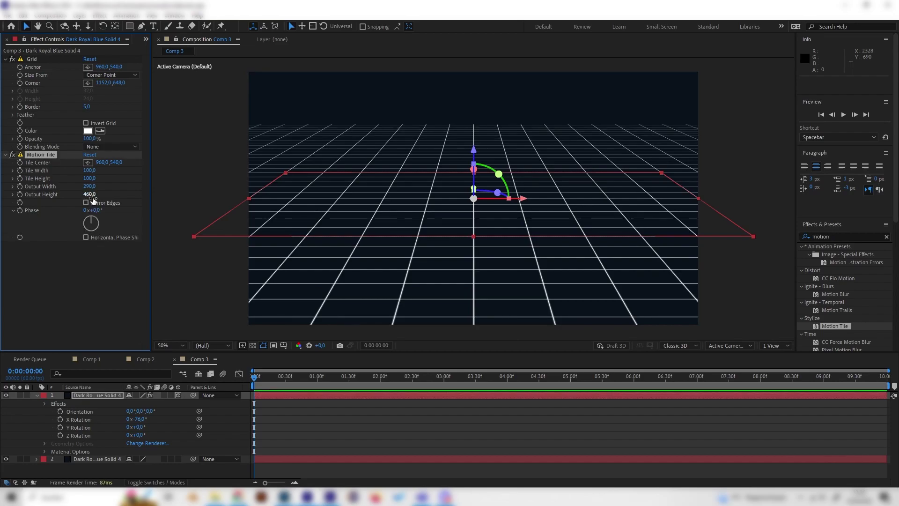
left_click_drag(88, 189, 117, 189)
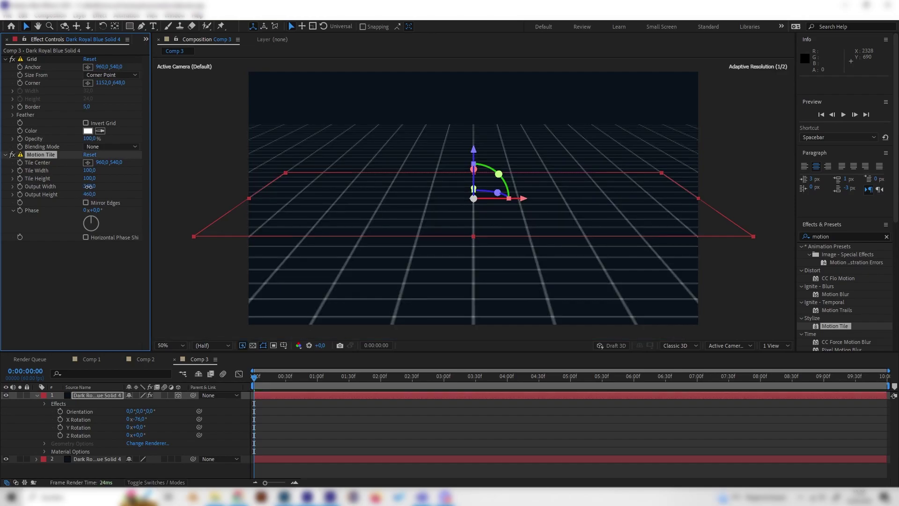
left_click(269, 382)
left_click(115, 169)
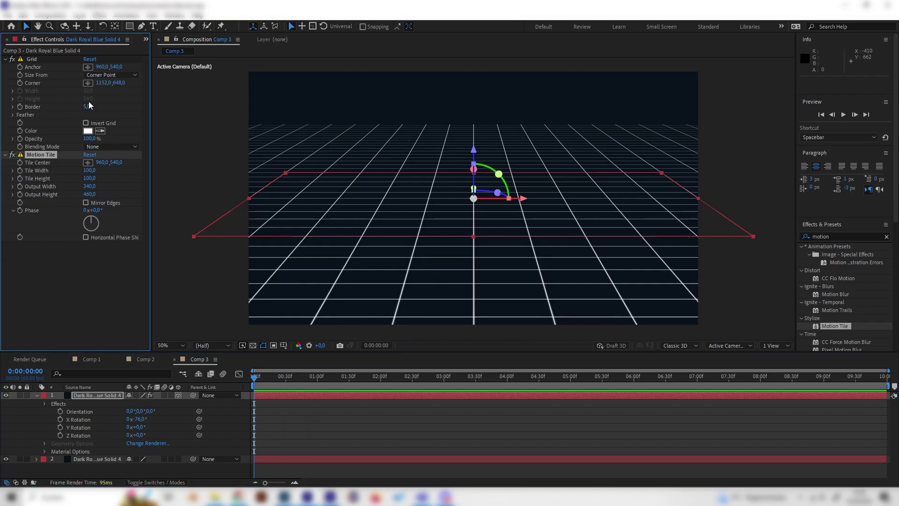
- Thicken the grid lines by setting the Grid Border to 7
left_click(87, 107)
type("7")
key("Return")
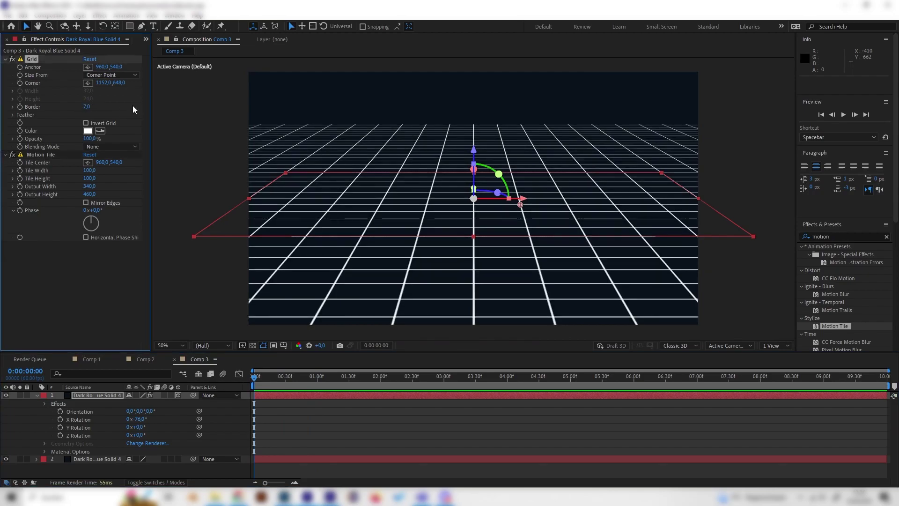
- Add Glow to the grid with radius 94 and intensity 0,5
left_click_drag(270, 377, 253, 377)
left_click(804, 233)
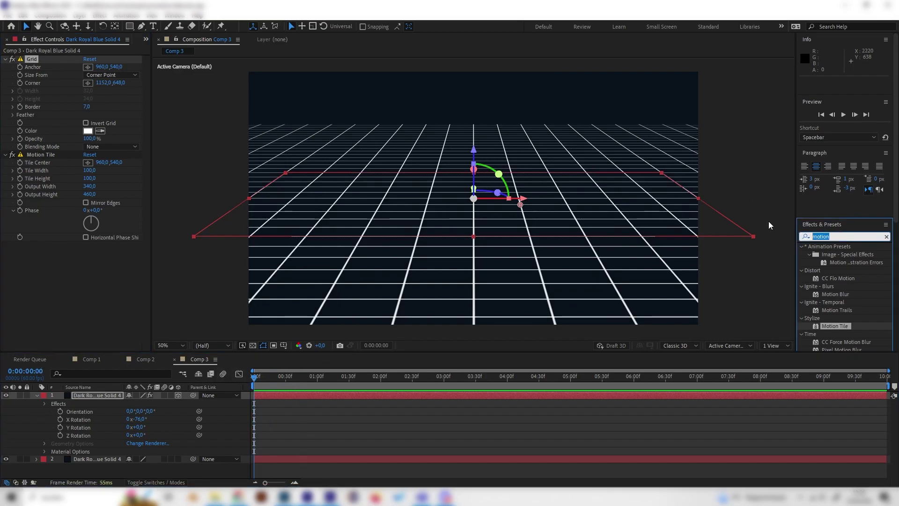
type("glow")
scroll(835, 309, "down", 2)
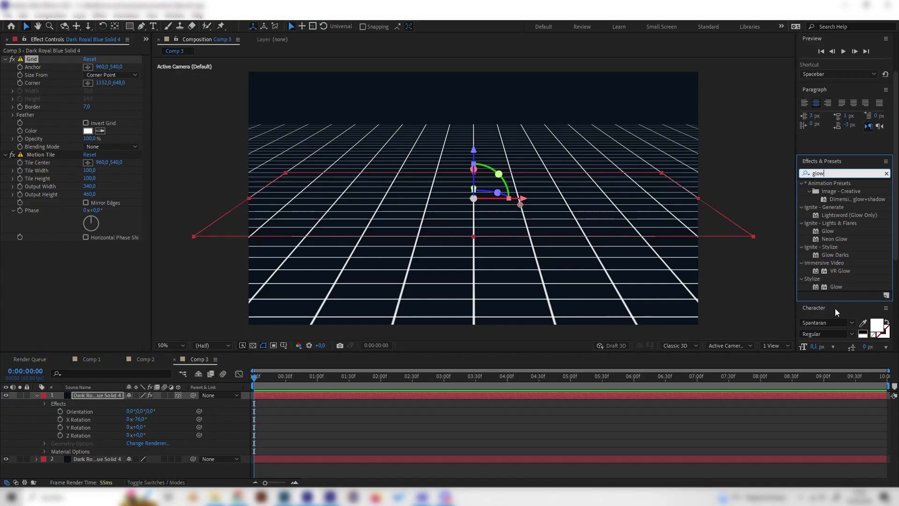
double_click(836, 286)
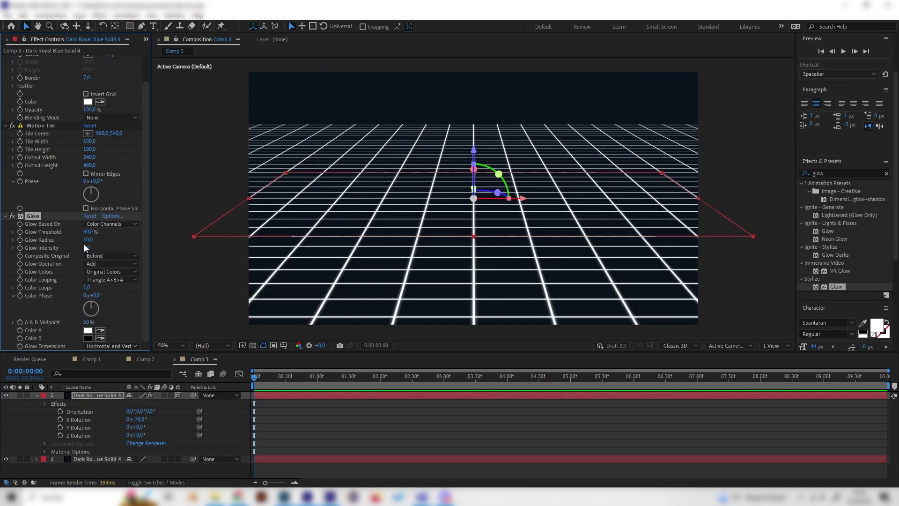
left_click_drag(88, 239, 130, 241)
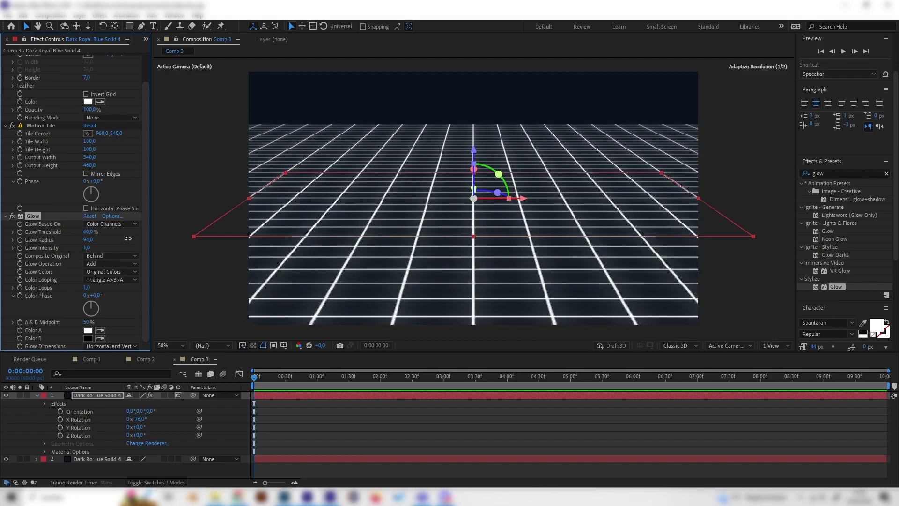
left_click(86, 248)
type("0")
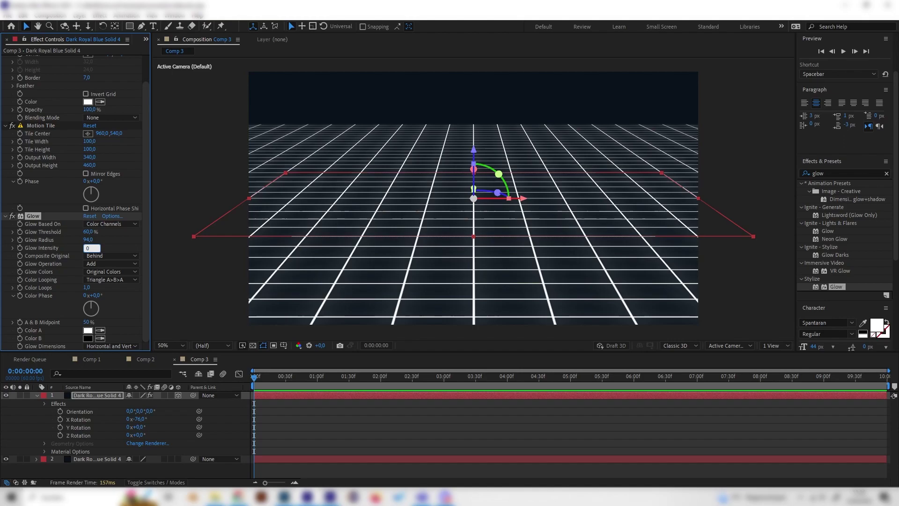
type(",3")
key("Return")
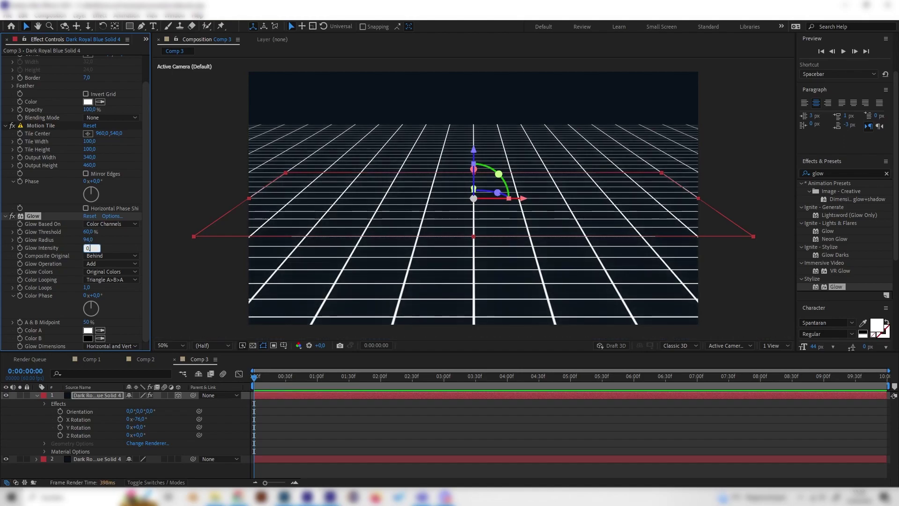
left_click_drag(87, 247, 90, 248)
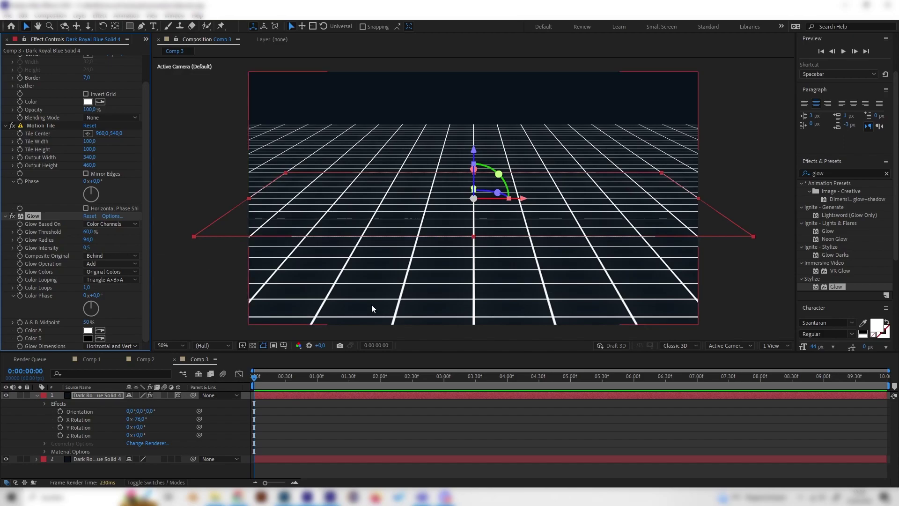
- Flatten the grid floor to an X Rotation of −84°
key("comma")
key("period")
key("period")
key("comma")
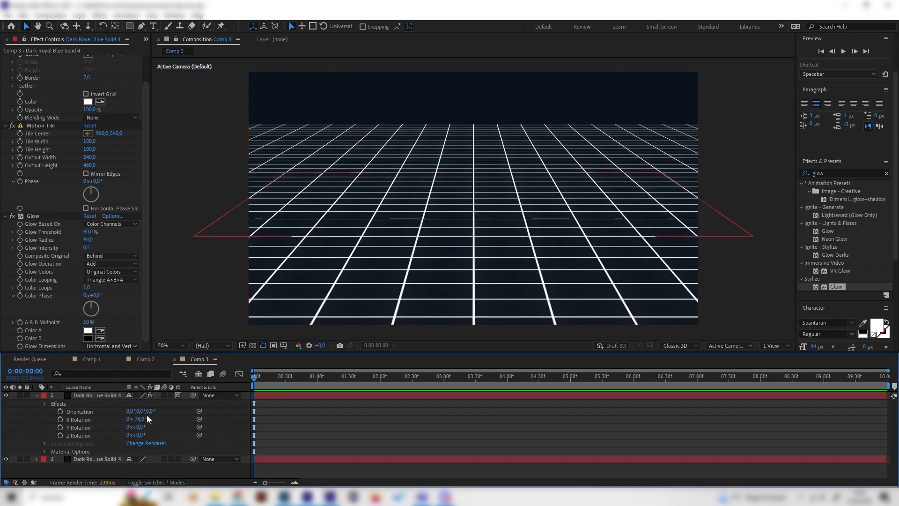
left_click_drag(141, 419, 137, 420)
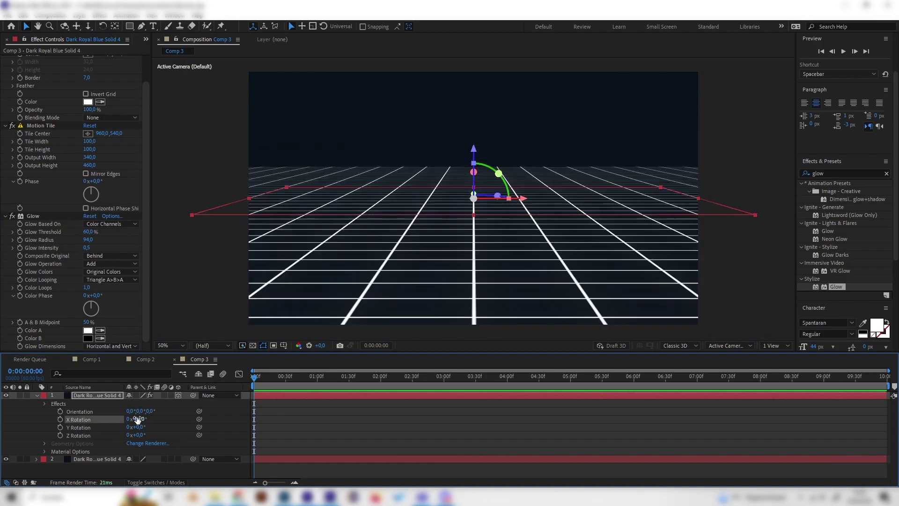
left_click(218, 425)
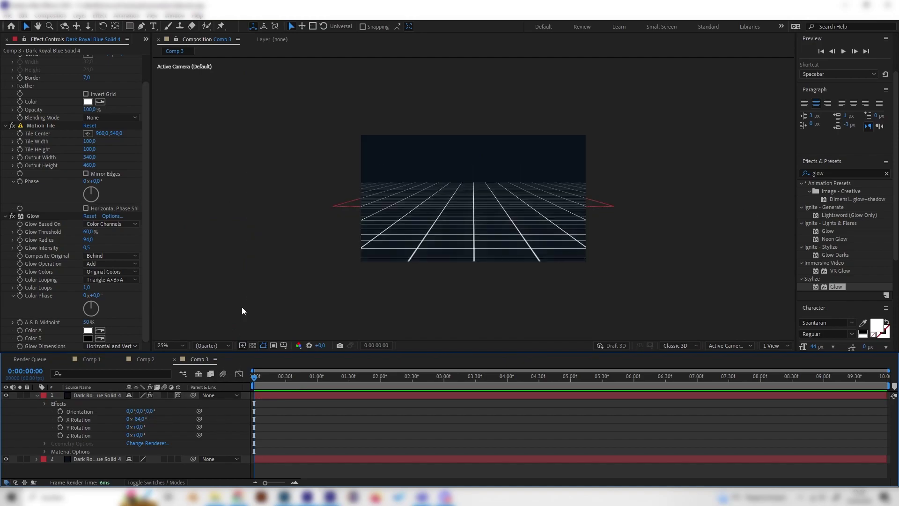
- Collapse the Grid, Motion Tile and Glow effect settings
scroll(33, 302, "up", 2)
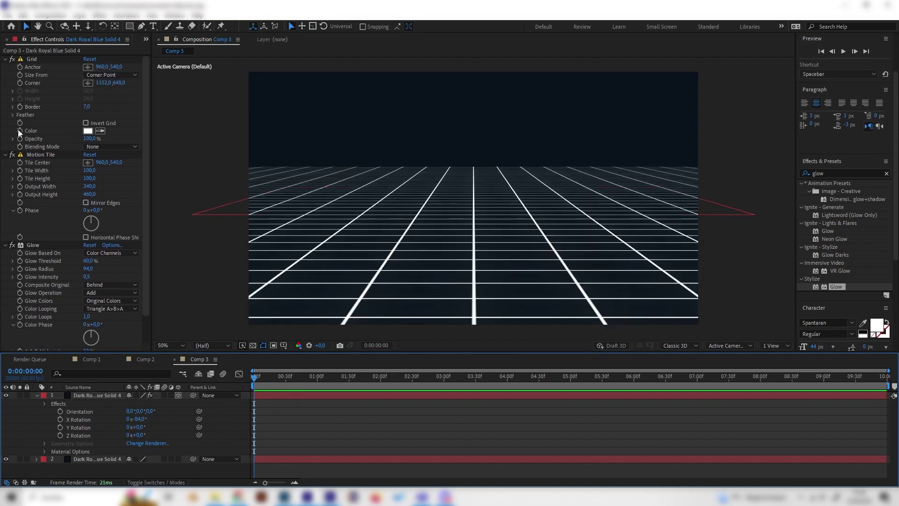
left_click(8, 63)
left_click(5, 59)
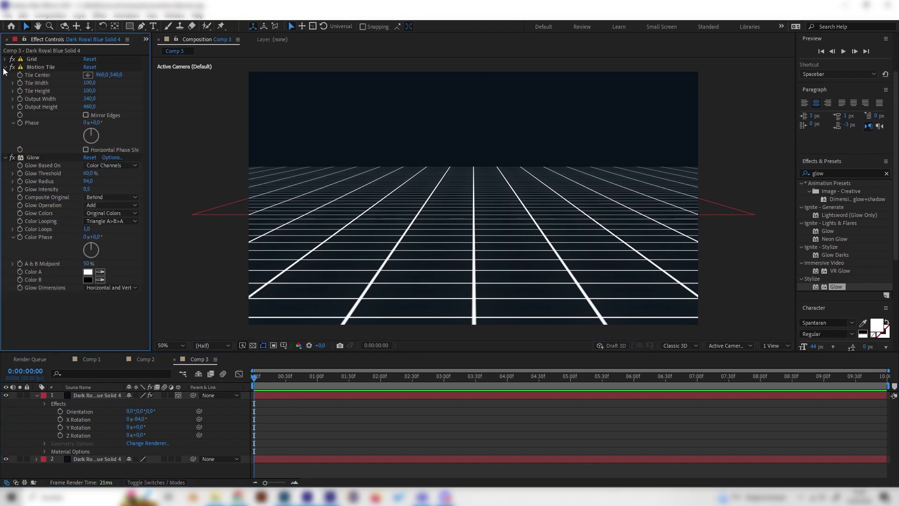
left_click(5, 67)
left_click(4, 75)
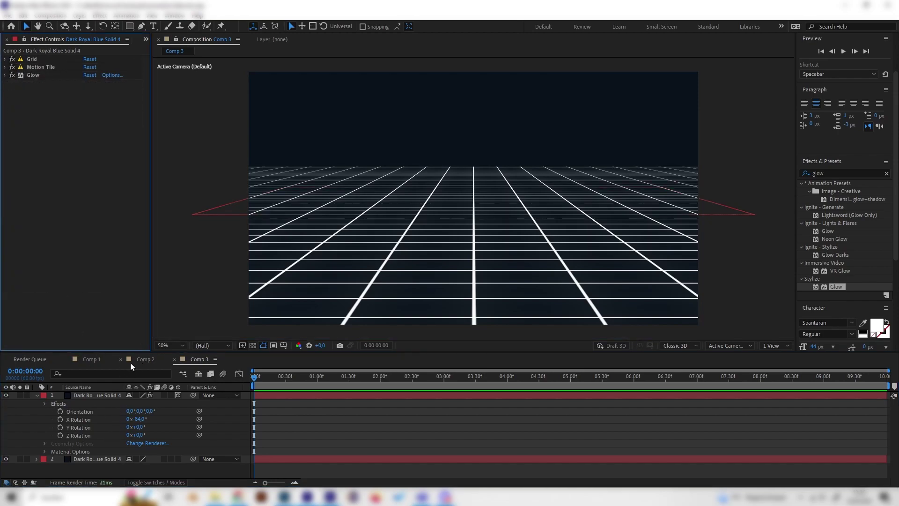
- Play Comp 1 as a reference, then return to Comp 3
left_click(90, 359)
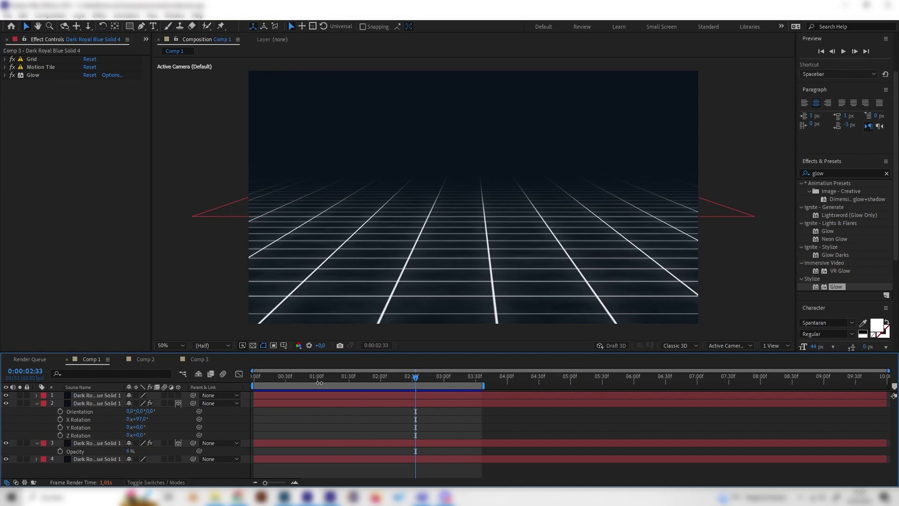
left_click(304, 376)
key("space")
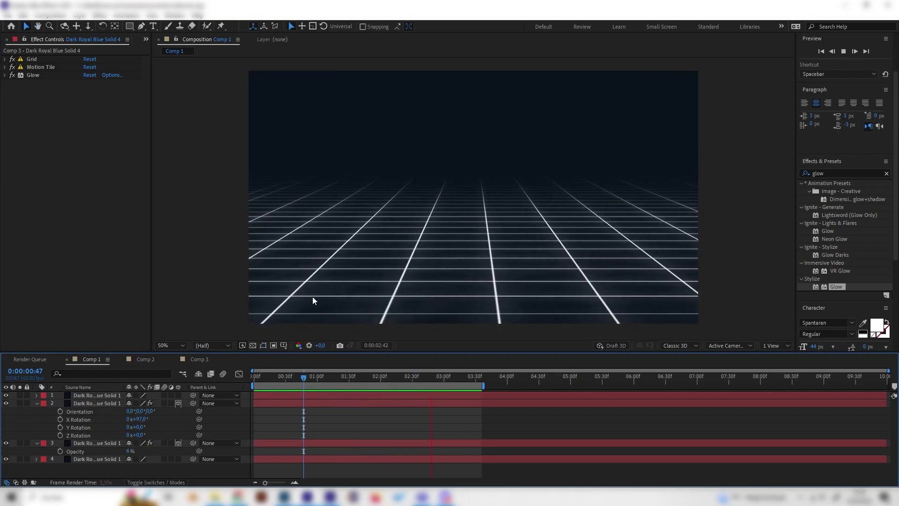
left_click(199, 359)
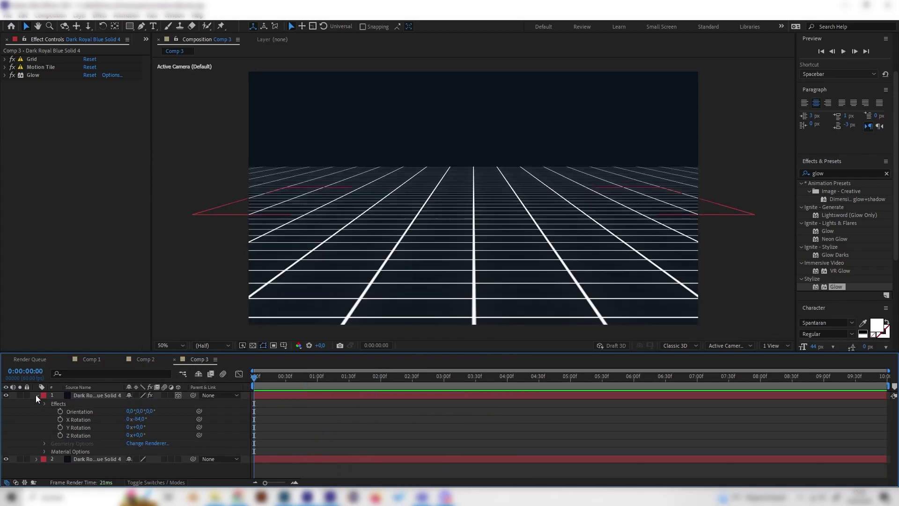
- Duplicate the grid layer and remove Grid and Glow from the copy
left_click(36, 396)
left_click(93, 395)
left_click(91, 402, "shift")
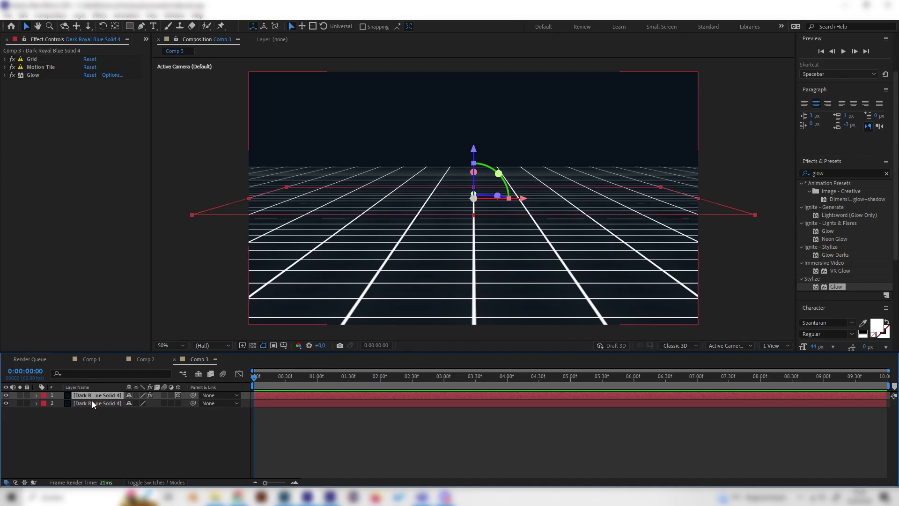
key("ctrl+d")
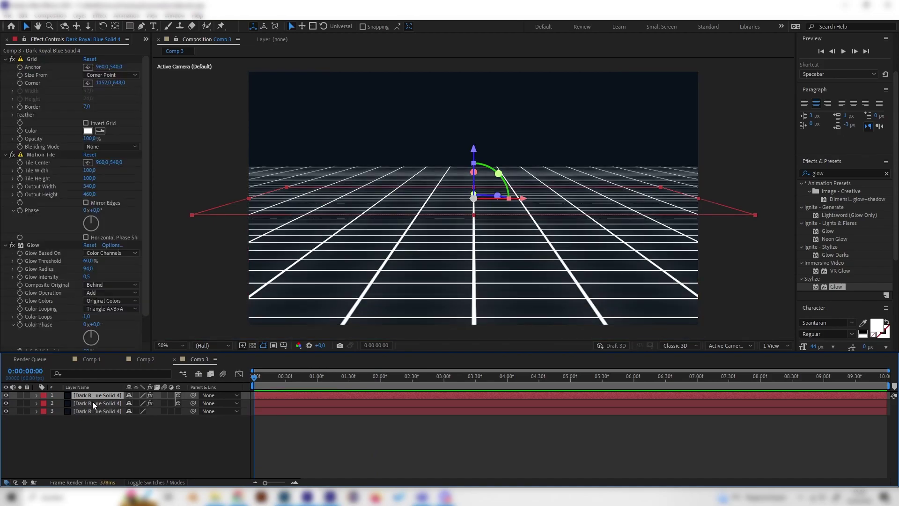
left_click(30, 62)
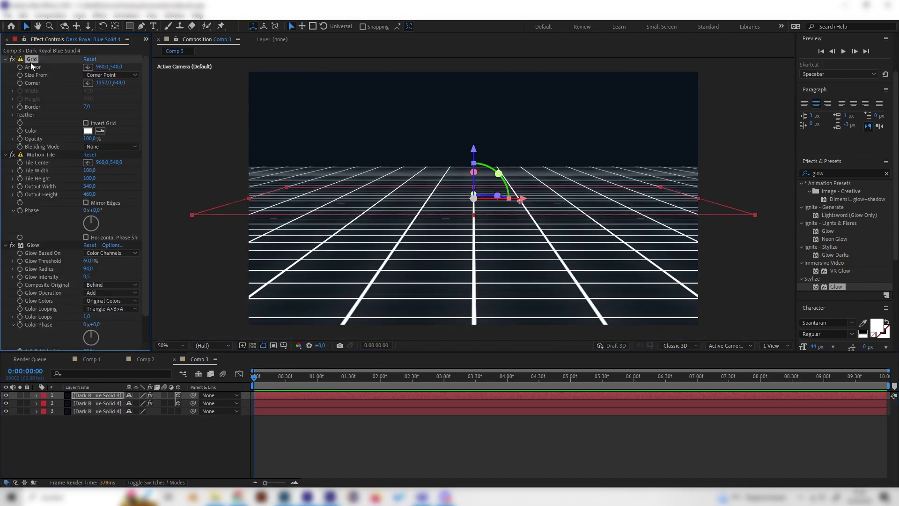
key("Delete")
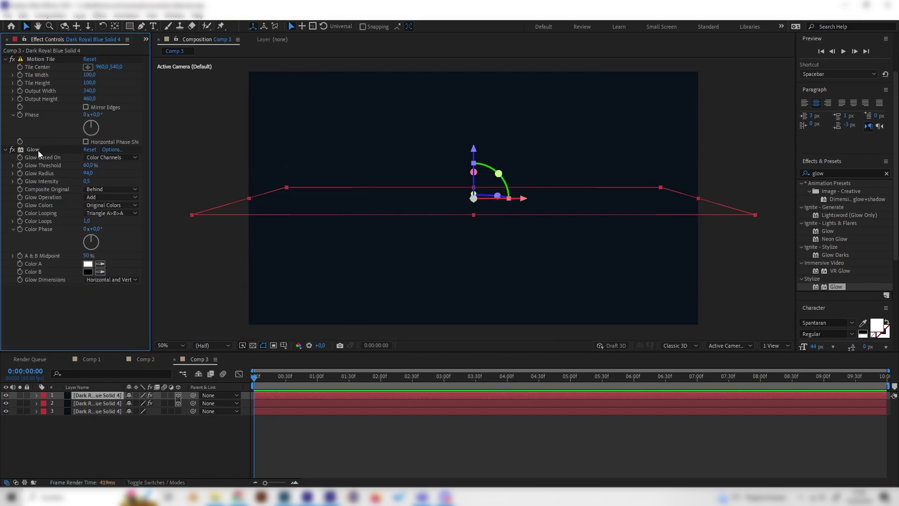
left_click(38, 150)
key("Delete")
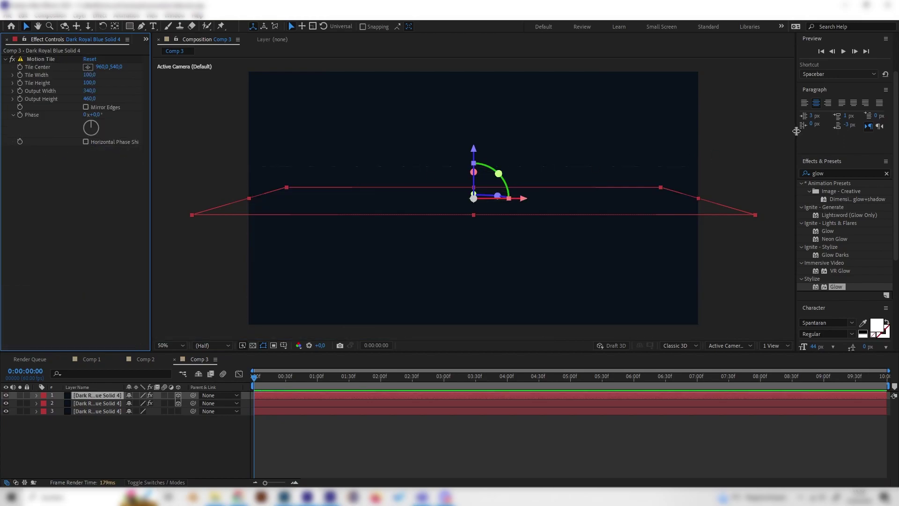
- Apply Fractal Noise to the duplicated layer
left_click(831, 174)
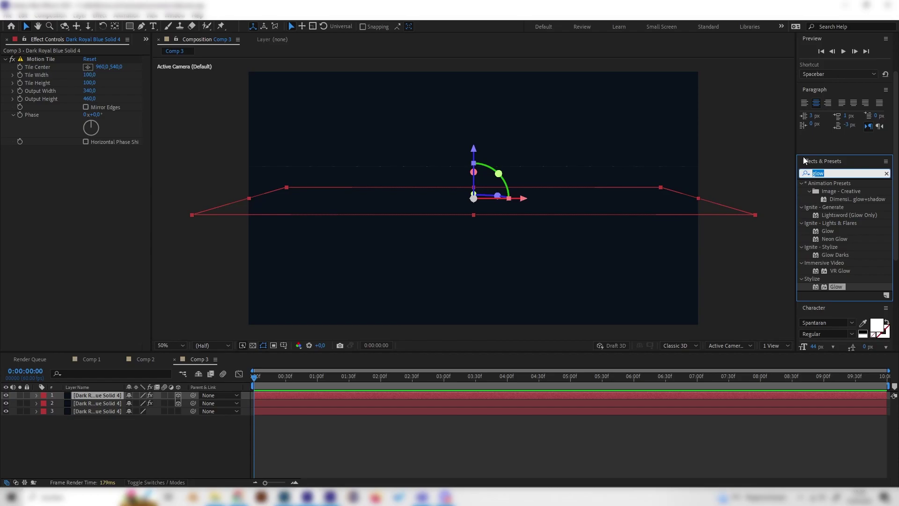
type("noi")
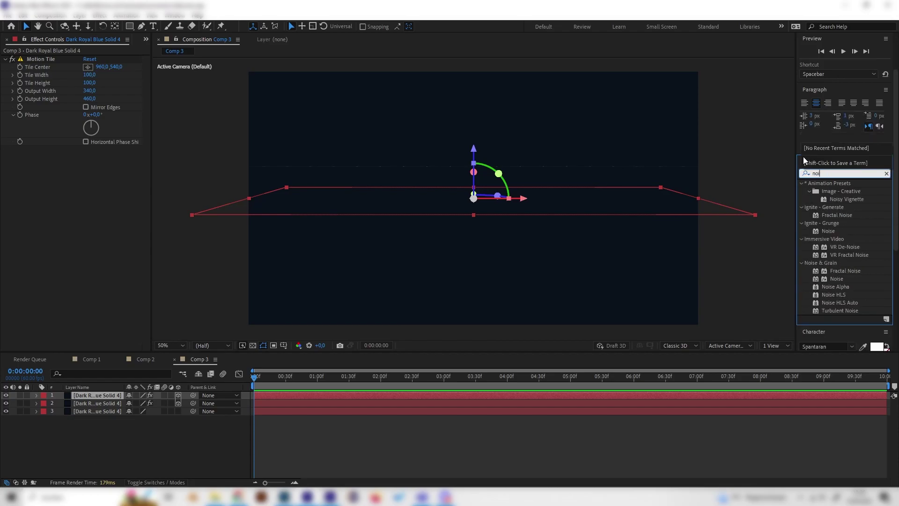
type("se")
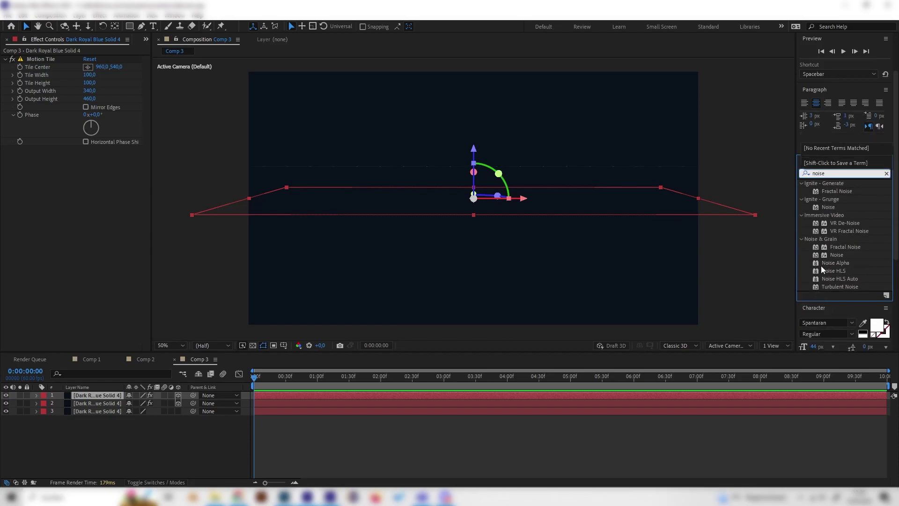
scroll(853, 282, "down", 2)
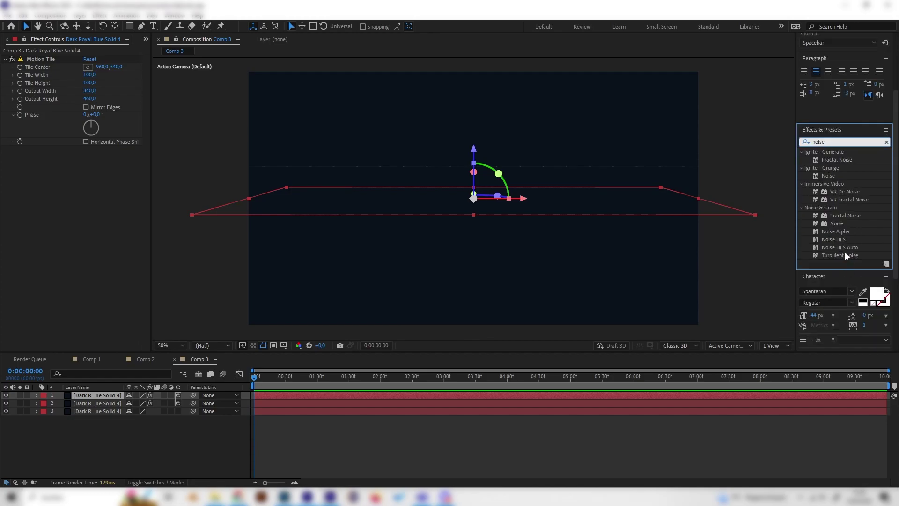
double_click(842, 216)
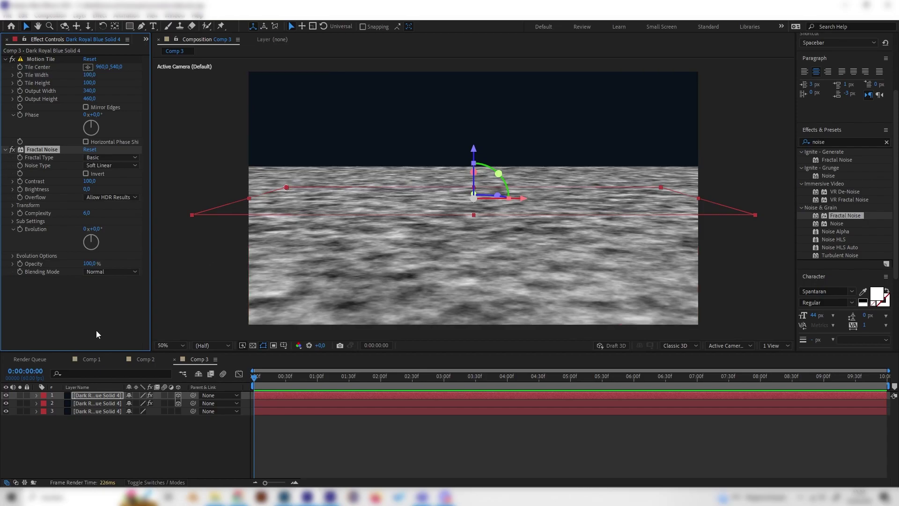
- Set the noise layer's opacity to 7% and add an Evolution keyframe
left_click(106, 397)
key("t")
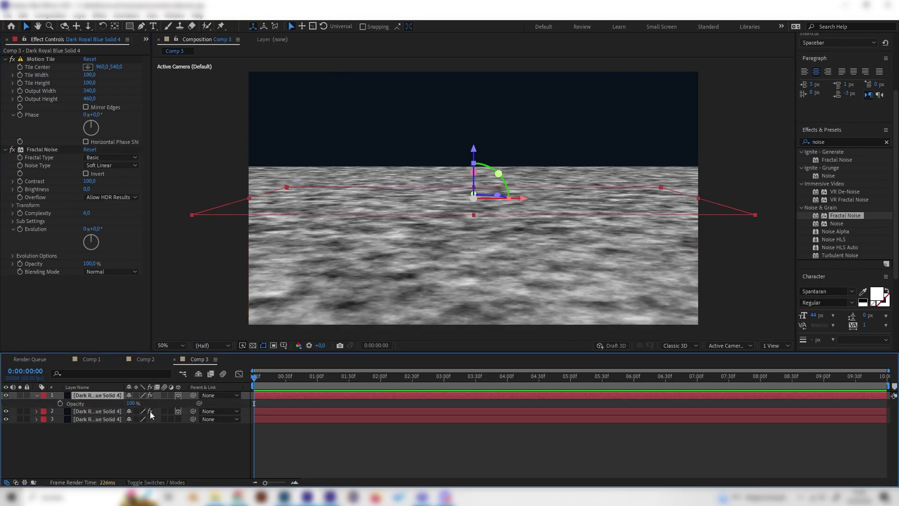
left_click(134, 403)
type("11")
left_click(150, 447)
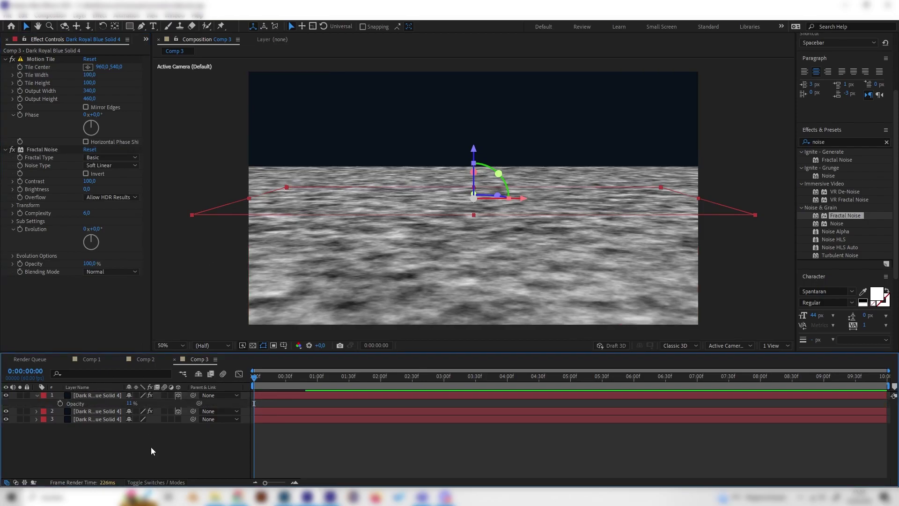
left_click(130, 403)
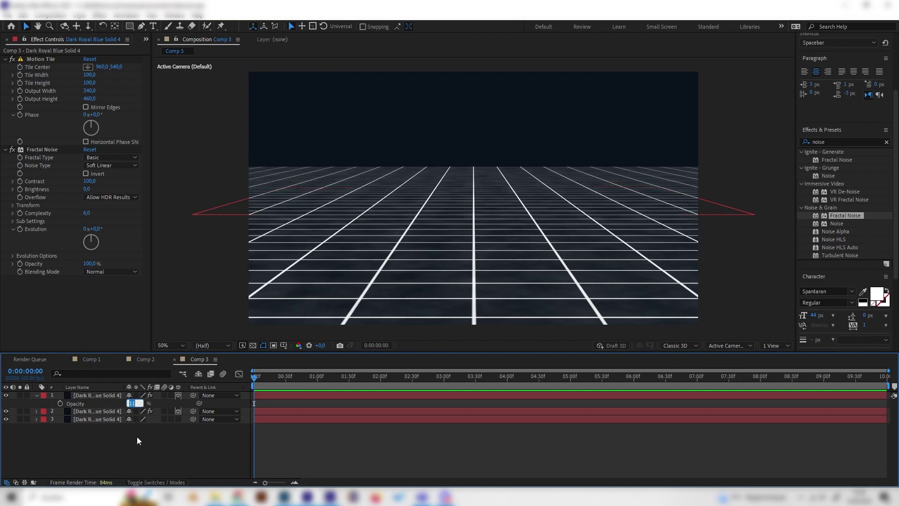
type("5")
left_click(135, 453)
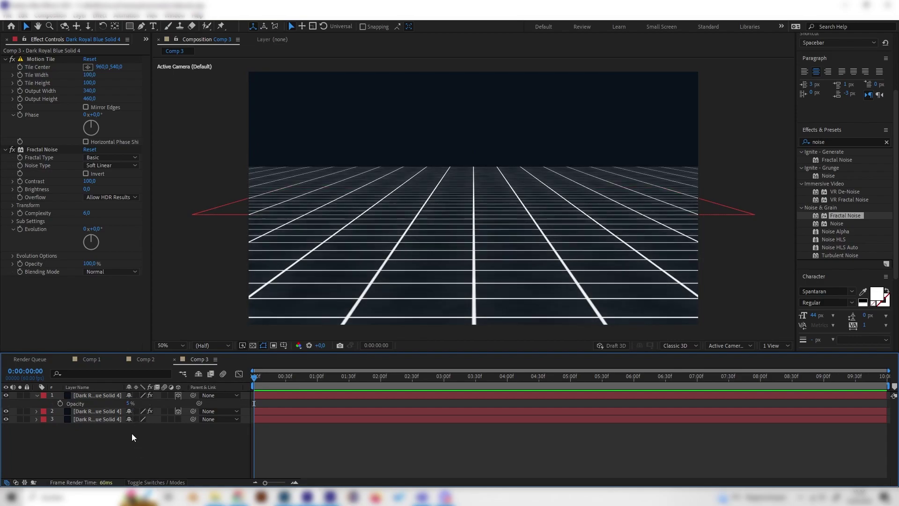
left_click(128, 404)
type("7")
left_click(140, 453)
left_click(20, 229)
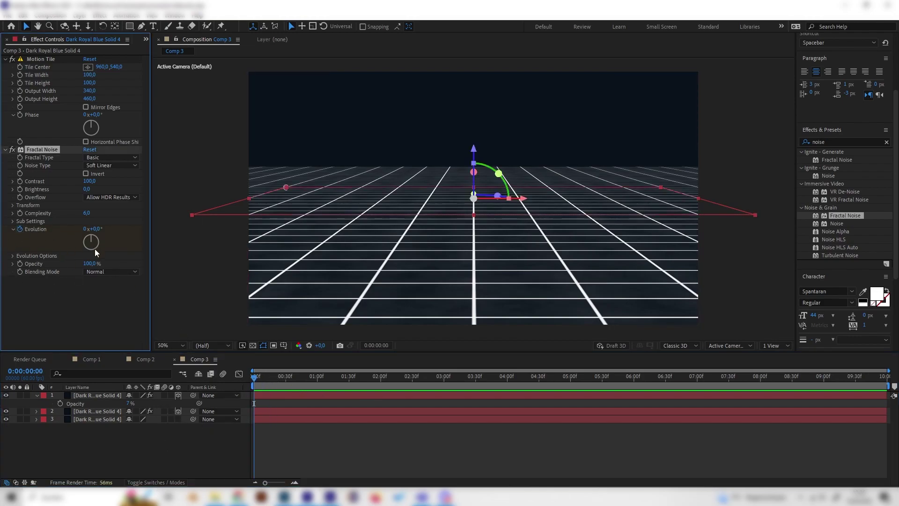
- At 0:00:04:33, set the Fractal Noise Evolution to 2x+267.0°
left_click(539, 375)
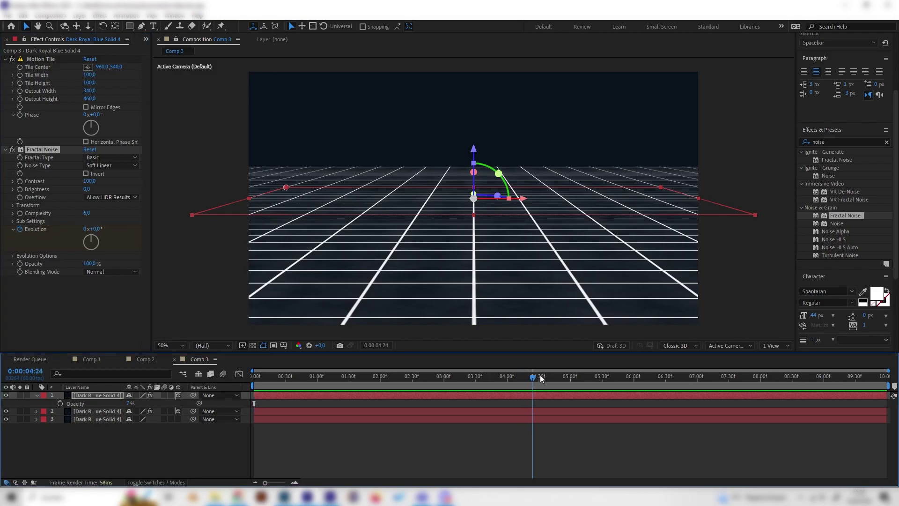
mouse_move(97, 241)
left_mouse_down()
mouse_move(85, 252)
mouse_move(96, 228)
left_mouse_up()
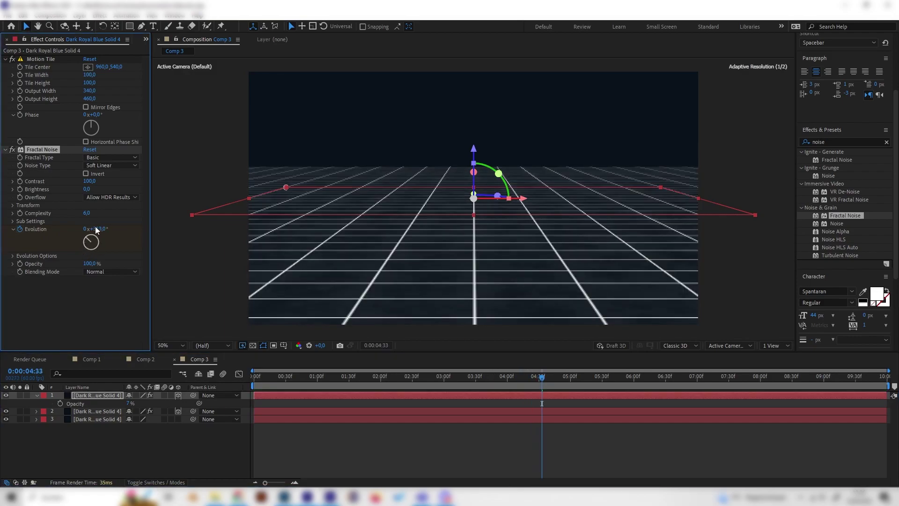
left_click_drag(97, 260, 98, 299)
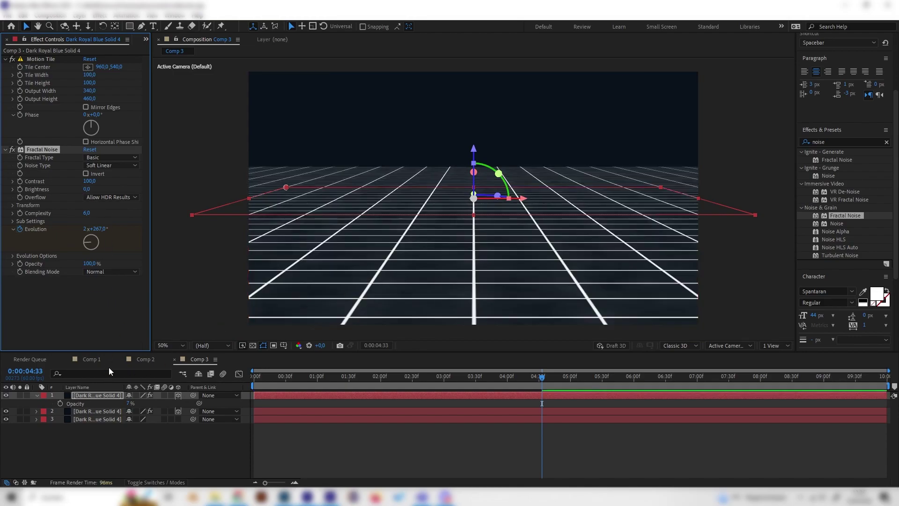
left_click(127, 403)
left_click(145, 427)
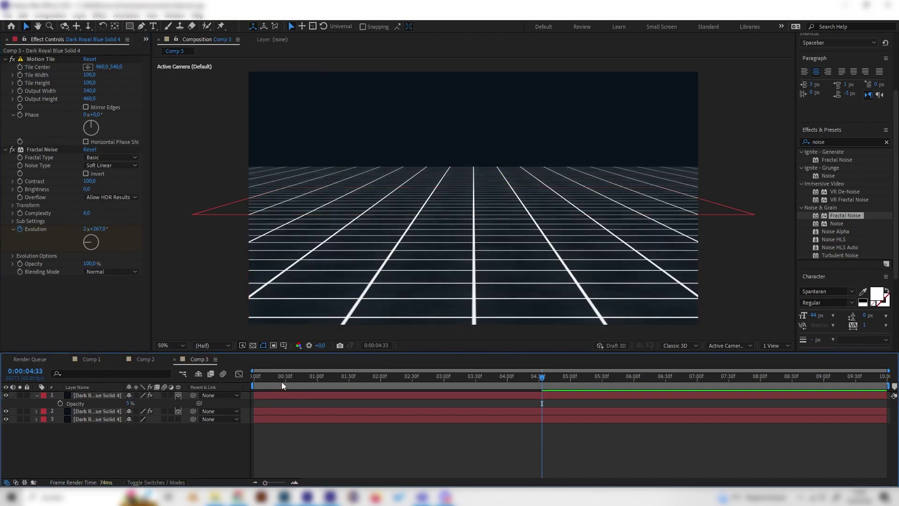
- Scrub the smoke animation and compare it with Comp 1 before returning to Comp 3
left_click_drag(282, 381, 234, 387)
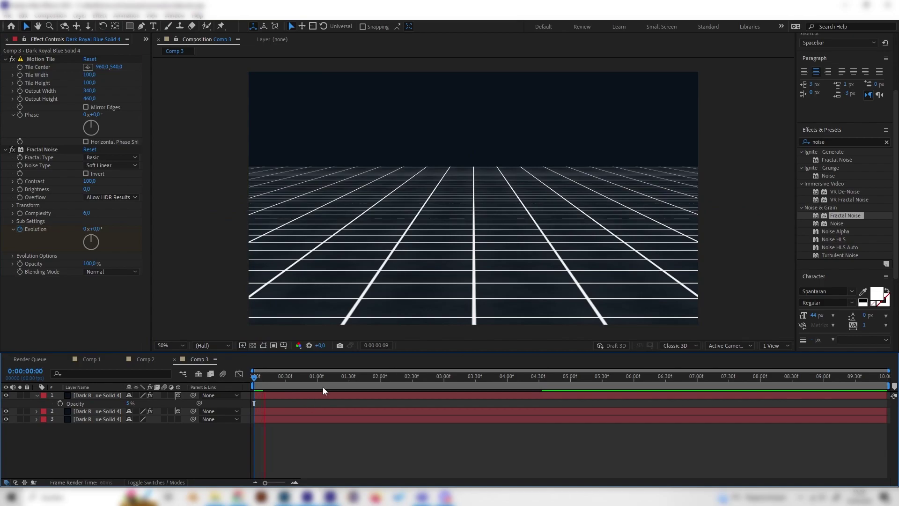
left_click_drag(328, 372, 277, 380)
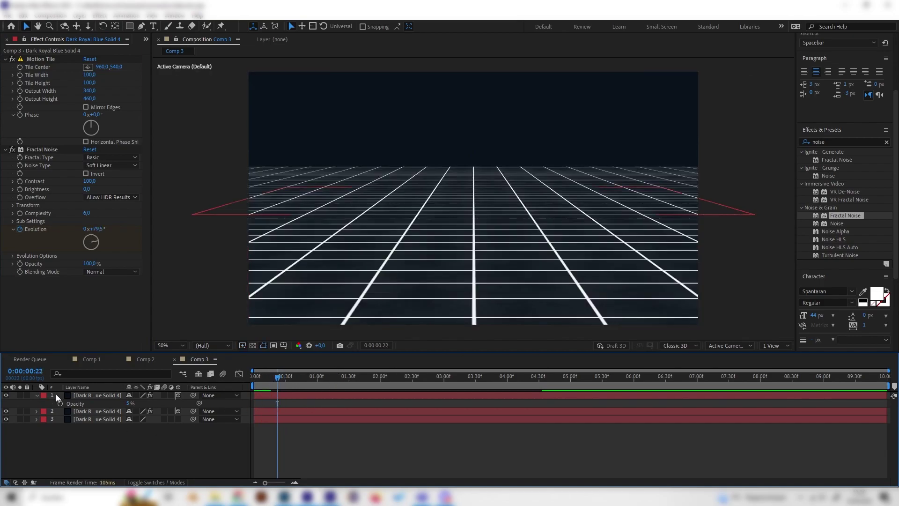
left_click(37, 395)
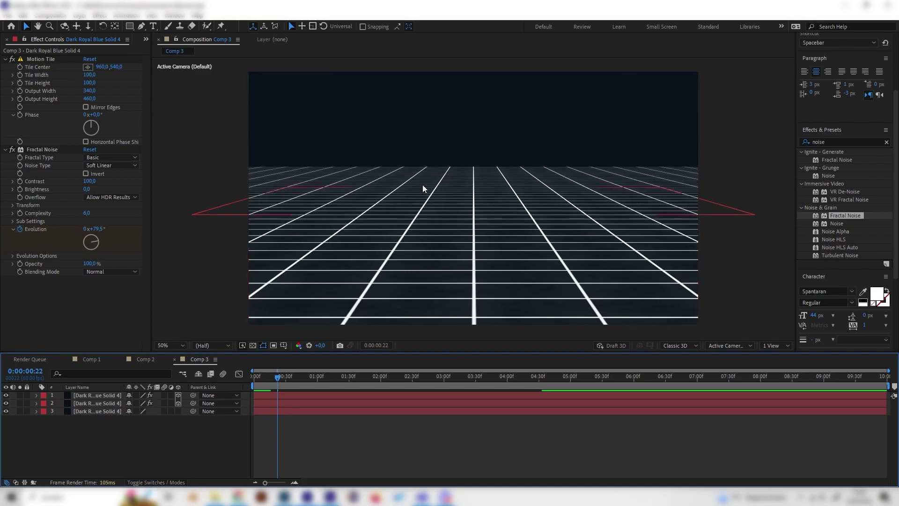
left_click(91, 359)
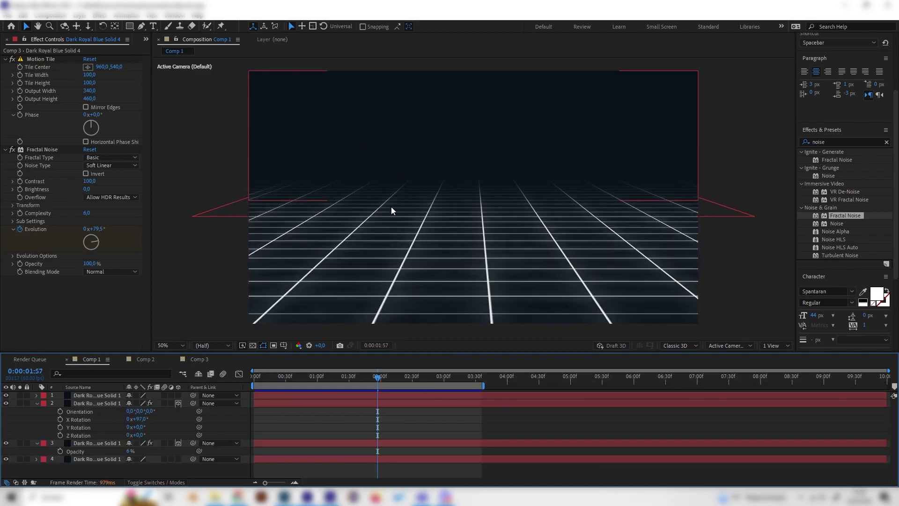
left_click(210, 359)
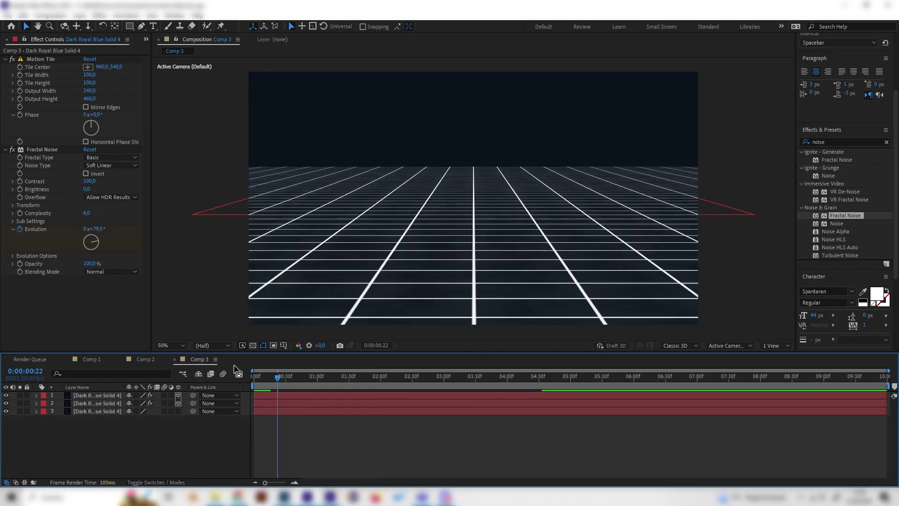
mouse_move(288, 378)
left_mouse_down()
mouse_move(303, 380)
mouse_move(287, 380)
left_mouse_up()
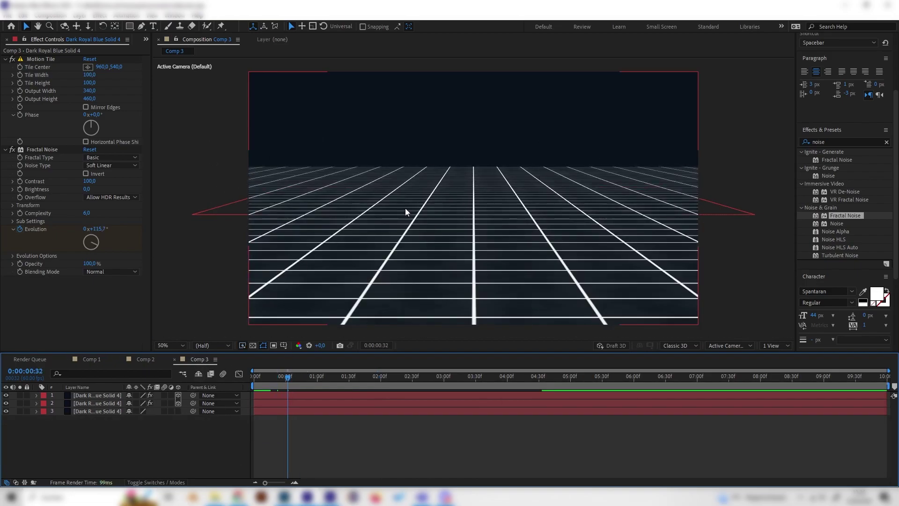
- Add a new dark blue solid, Dark Royal Blue Solid 5, on top
right_click(103, 436)
mouse_move(151, 325)
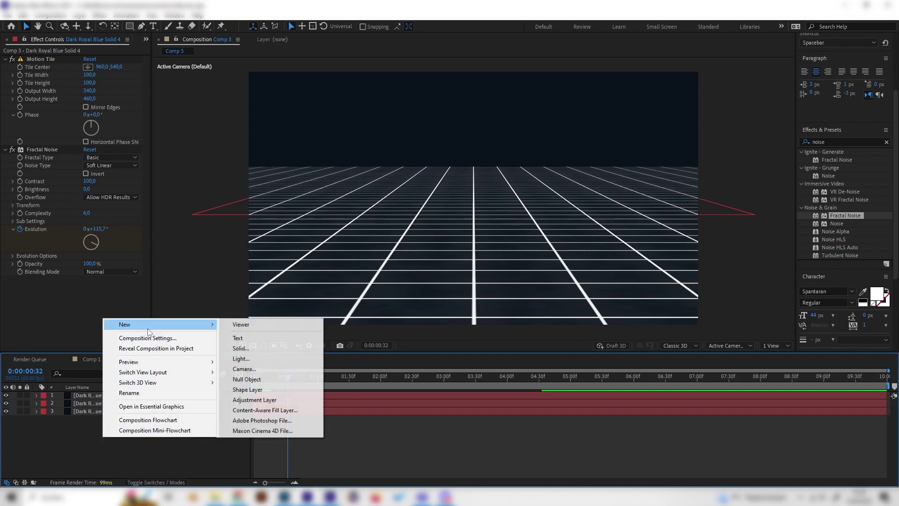
left_click(234, 347)
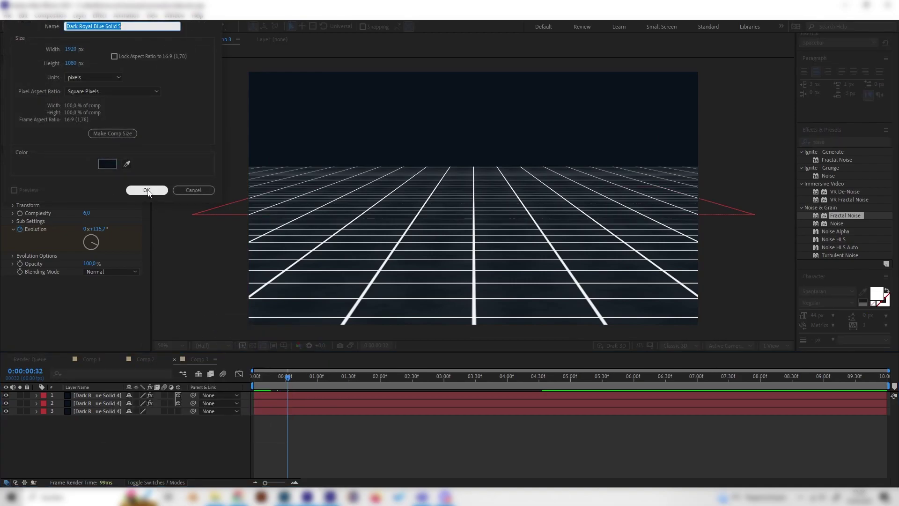
left_click(146, 190)
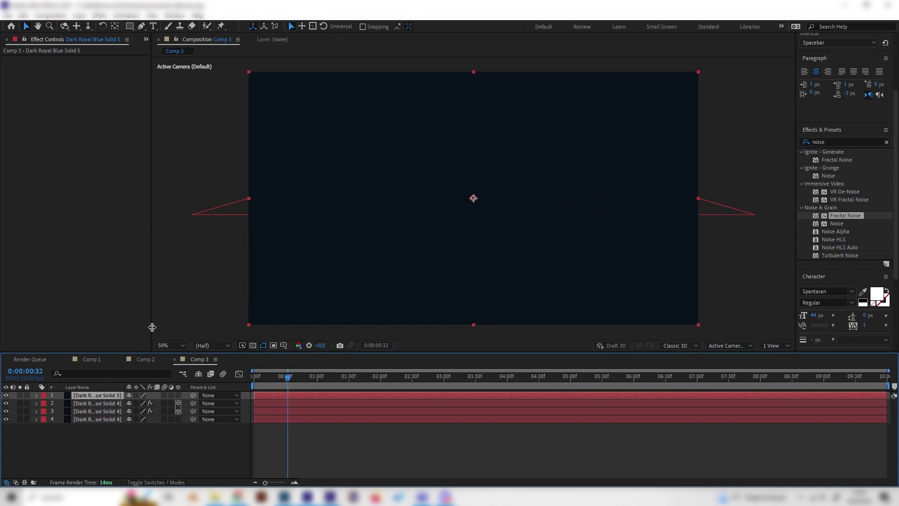
- Draw a closed four-sided Pen mask covering the sky above the horizon
left_click(142, 27)
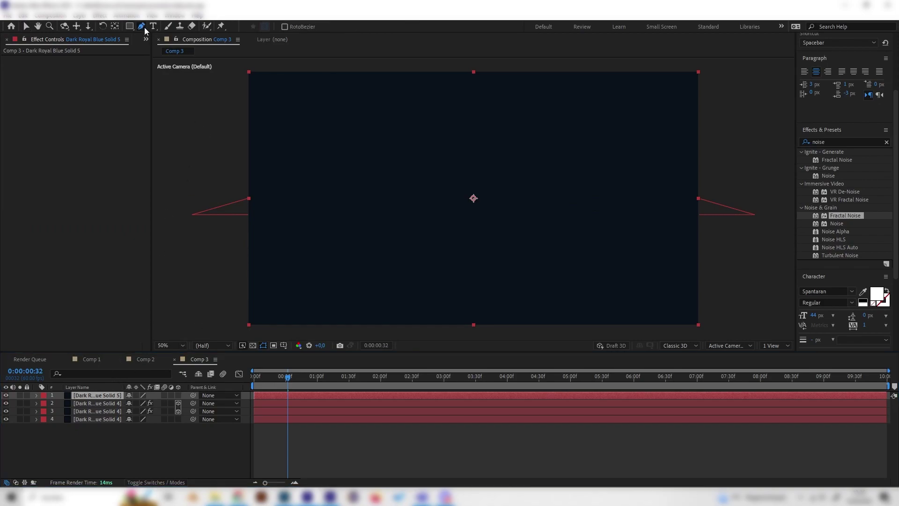
left_click(231, 70)
left_click(230, 188)
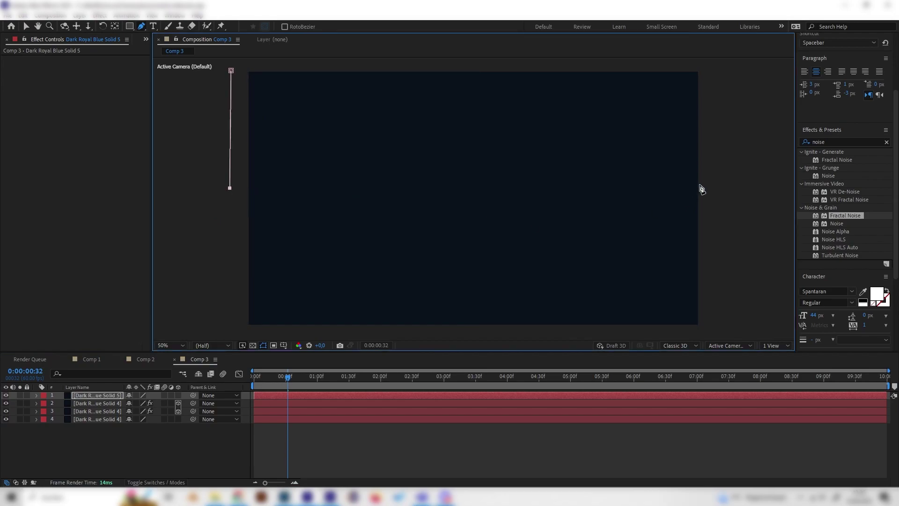
left_click(726, 188)
left_click(715, 66)
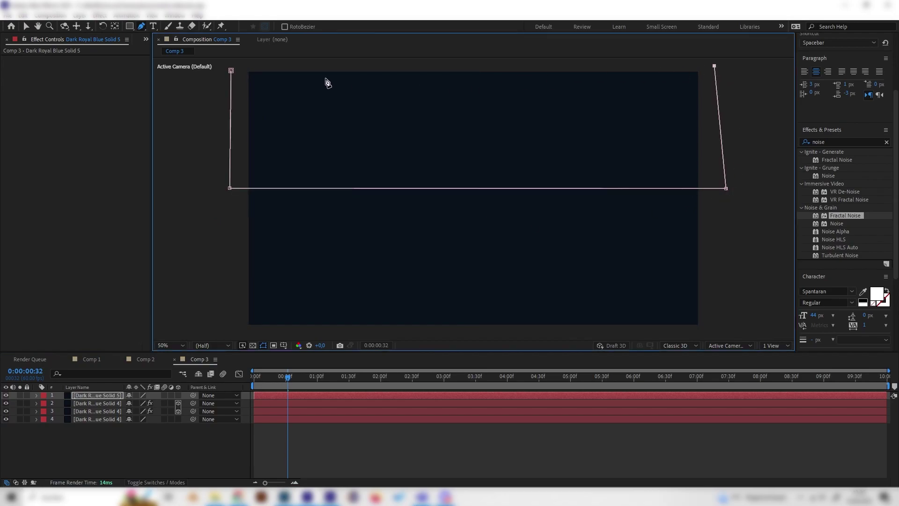
left_click(270, 65)
left_click(231, 70)
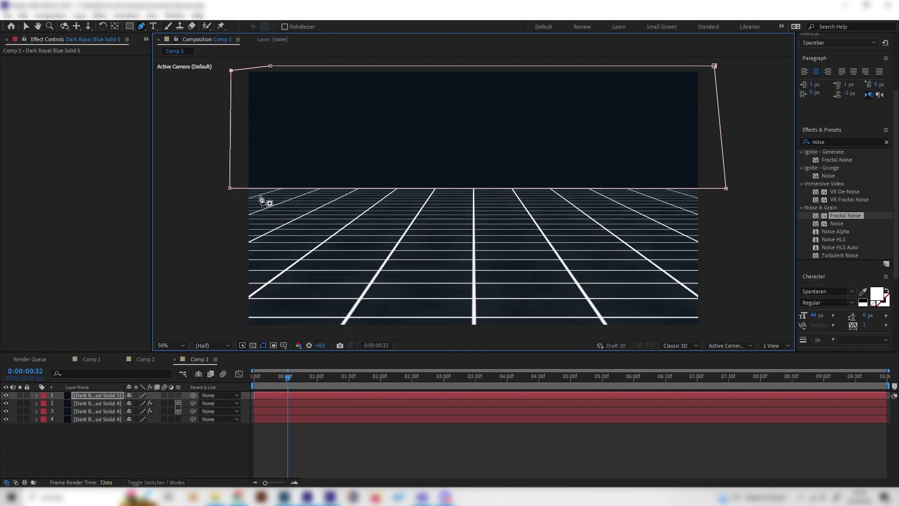
left_click_drag(230, 191, 230, 196)
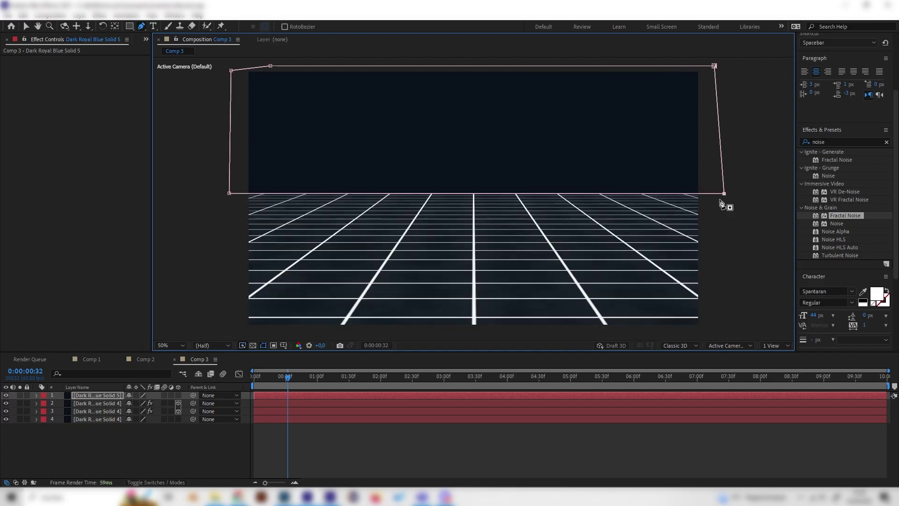
- Feather Mask 1 on the top solid by 182 pixels so the grid fades into the distance
left_click(36, 397)
left_click(44, 403)
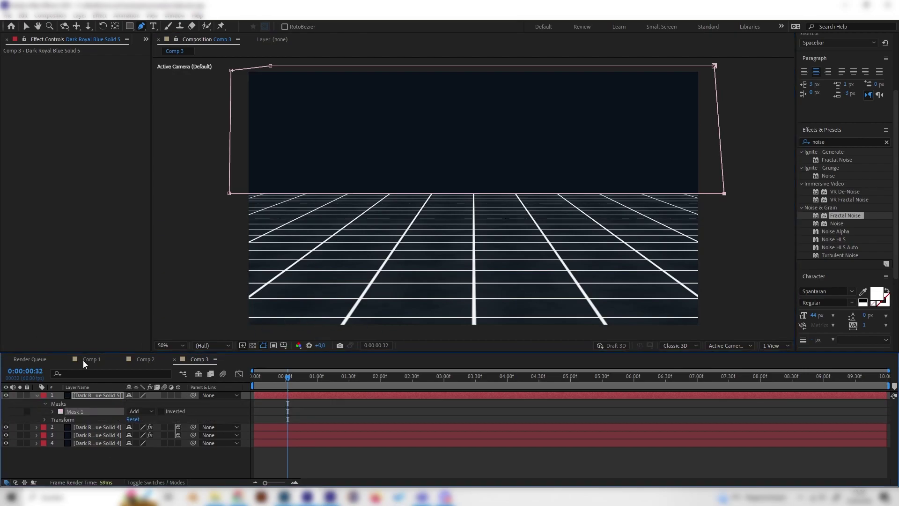
left_click(52, 412)
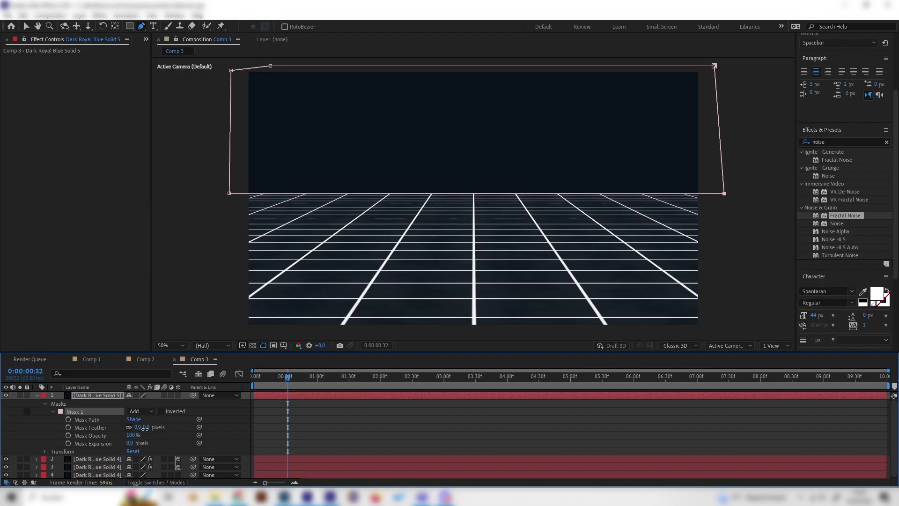
left_click_drag(144, 429, 185, 427)
key("F2")
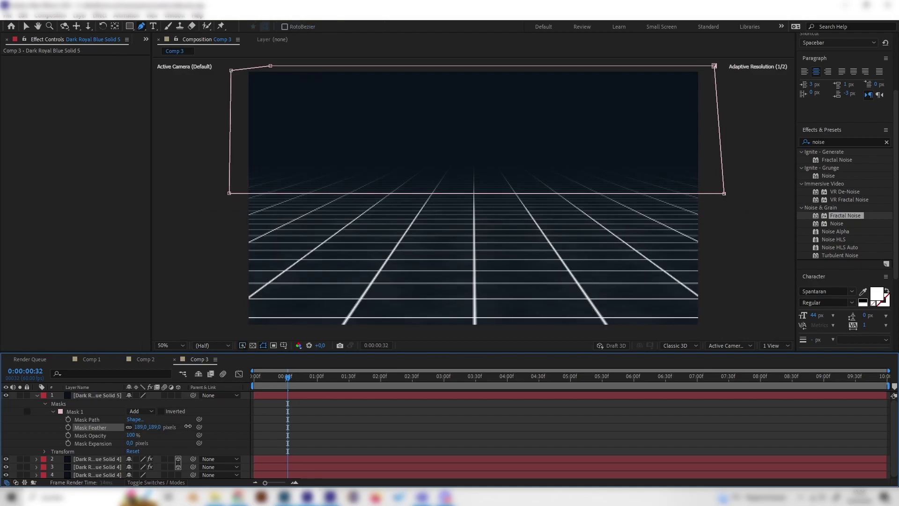
- Lower the mask's bottom corners, check the fade at frame 10, and collapse the top layer's mask properties
left_click_drag(229, 193, 228, 205)
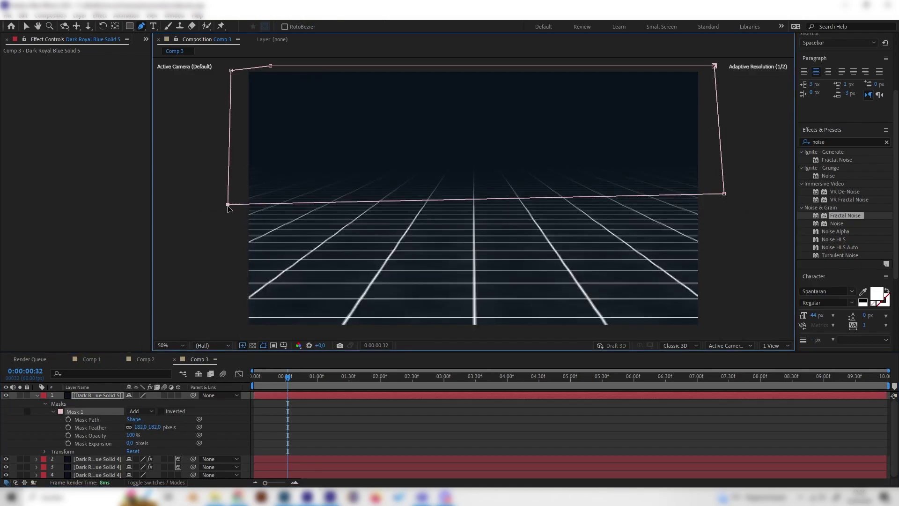
left_click_drag(724, 193, 725, 202)
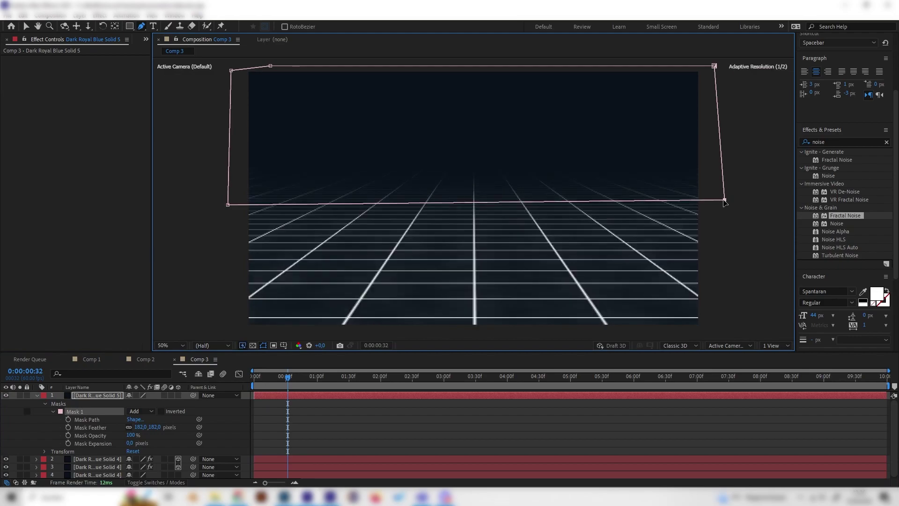
left_click(317, 444)
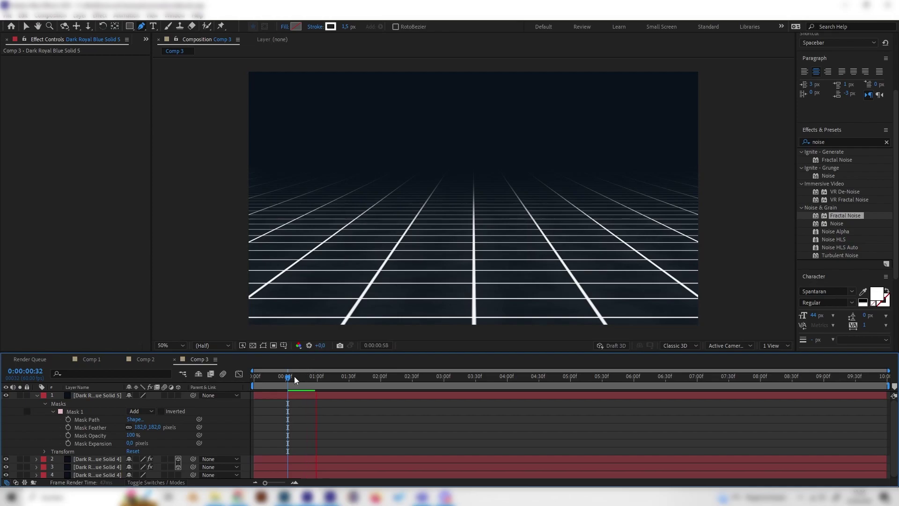
left_click_drag(294, 376, 264, 389)
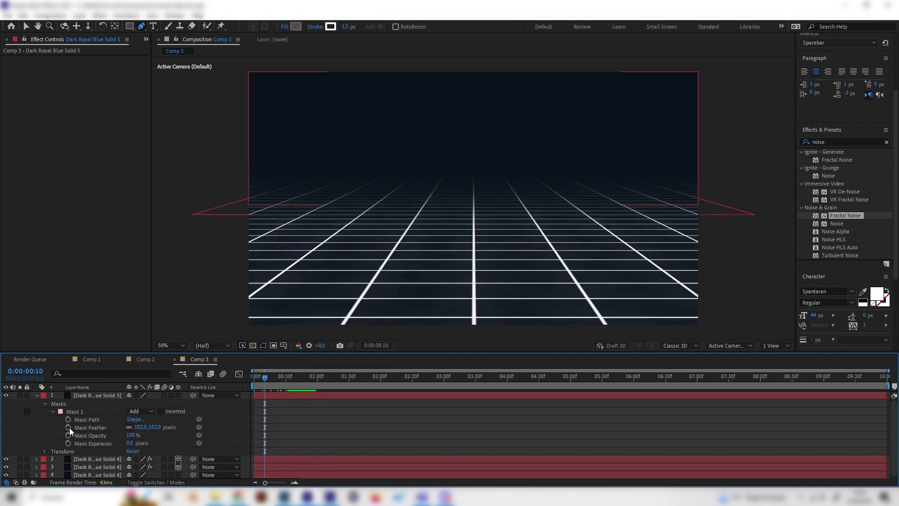
left_click(38, 393)
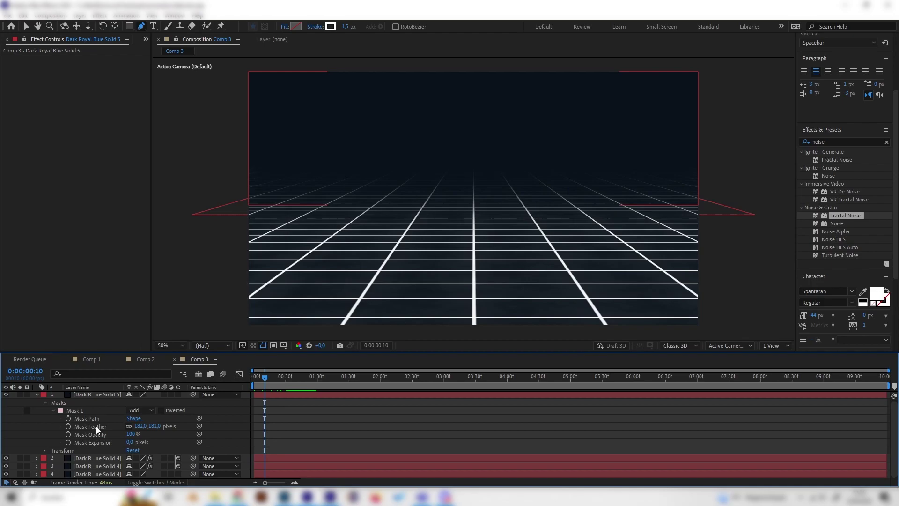
left_click(86, 458)
left_click(36, 395)
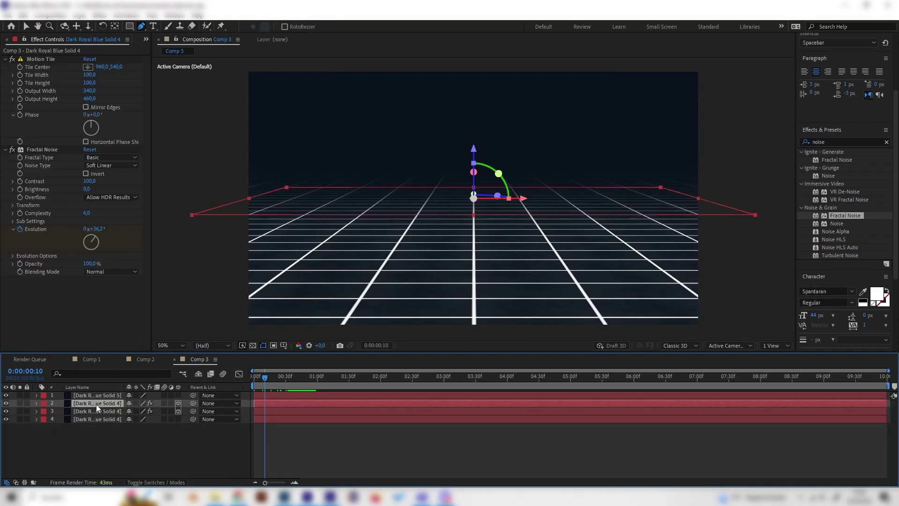
- Show the noise layer's Position, then undo a stray nudge and delete the misplaced keyframe
key("p")
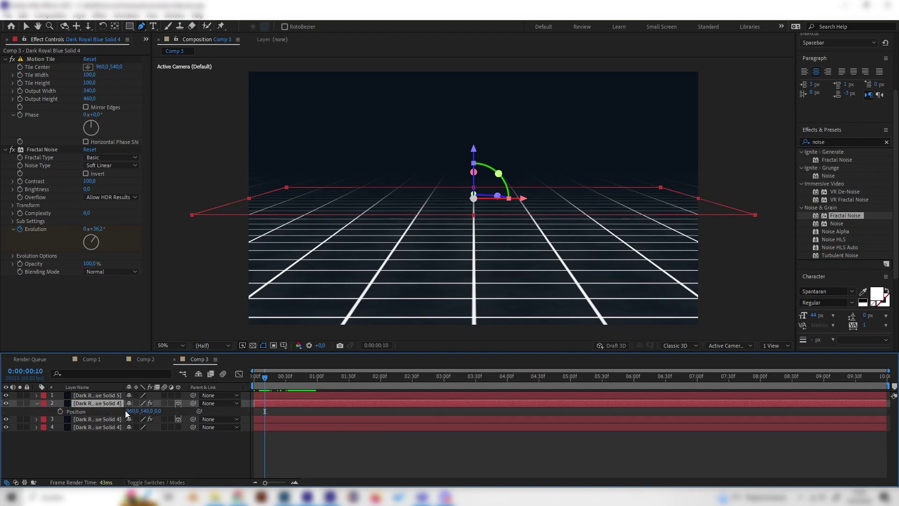
left_click(59, 412)
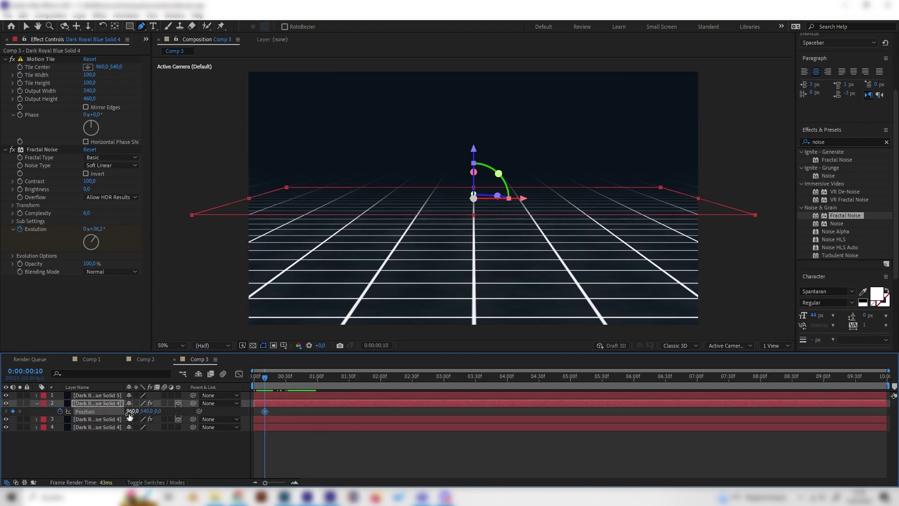
left_click_drag(129, 415, 173, 416)
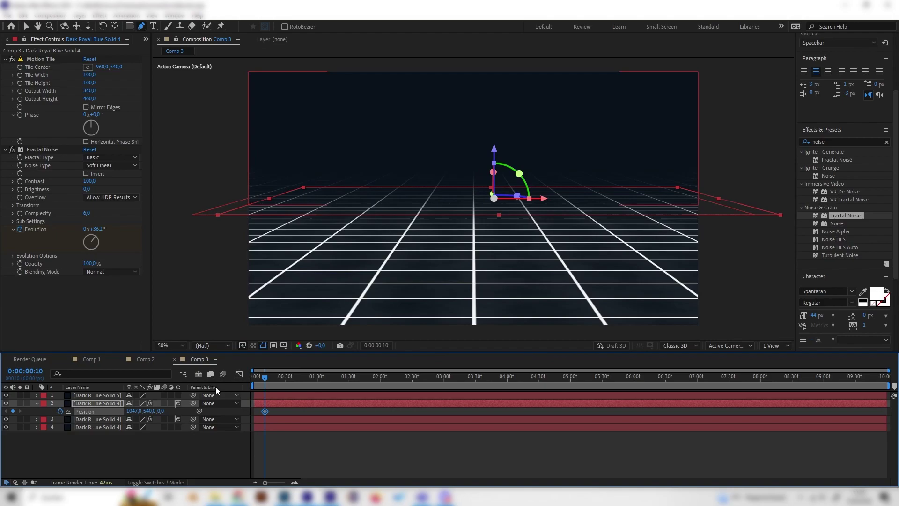
key("ctrl+z")
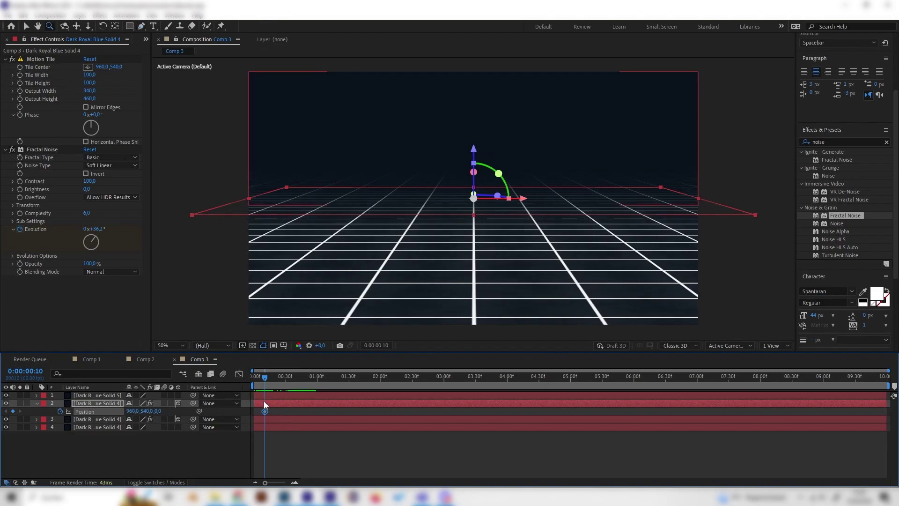
key("Delete")
- Set the noise layer's starting Position keyframe at 0:00 and end the work area at five seconds
left_click_drag(264, 389, 258, 393)
key("Home")
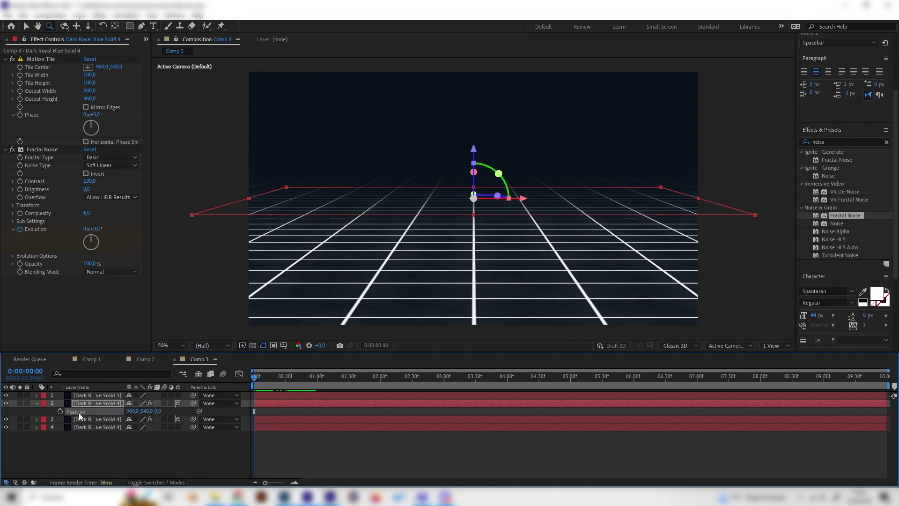
left_click(60, 411)
left_click_drag(562, 378, 570, 378)
left_click_drag(888, 385, 576, 384)
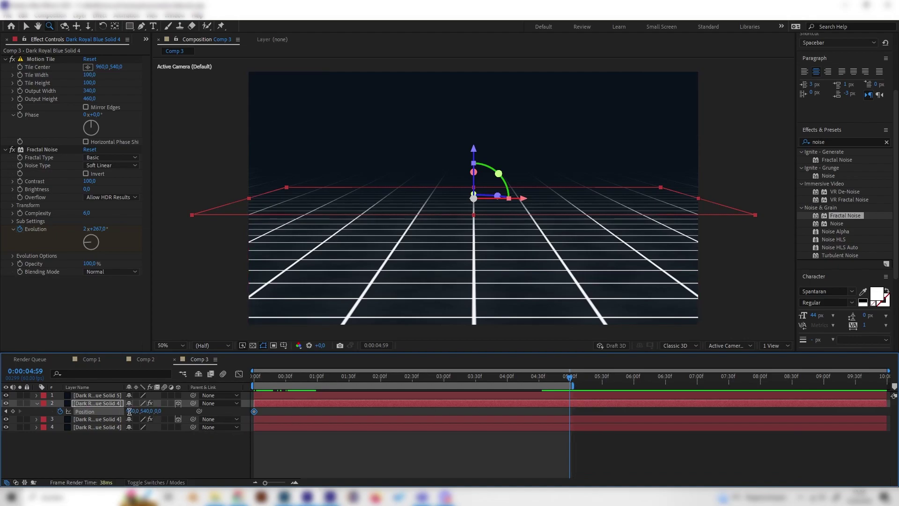
- At five seconds, set the noise layer's X Position to 1460 (960+500) and scrub to review
left_click(133, 410)
type("+500")
key("Return")
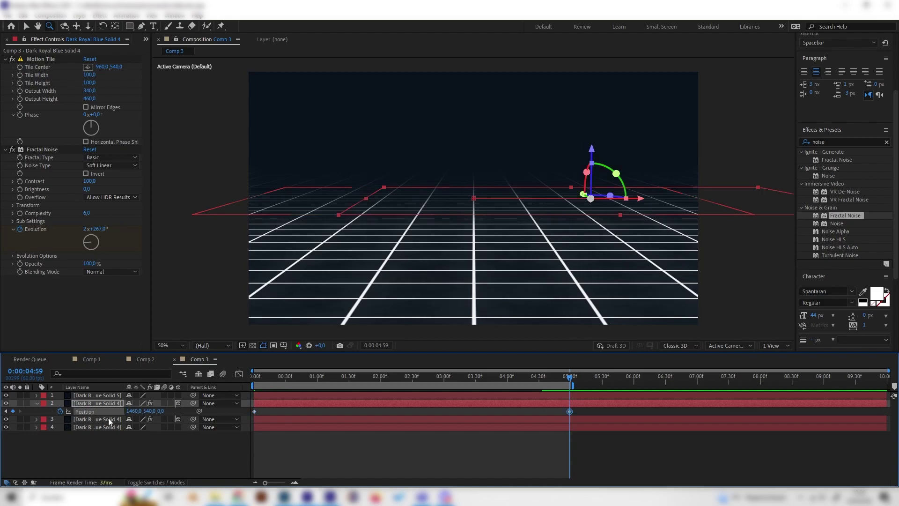
left_click_drag(292, 376, 512, 378)
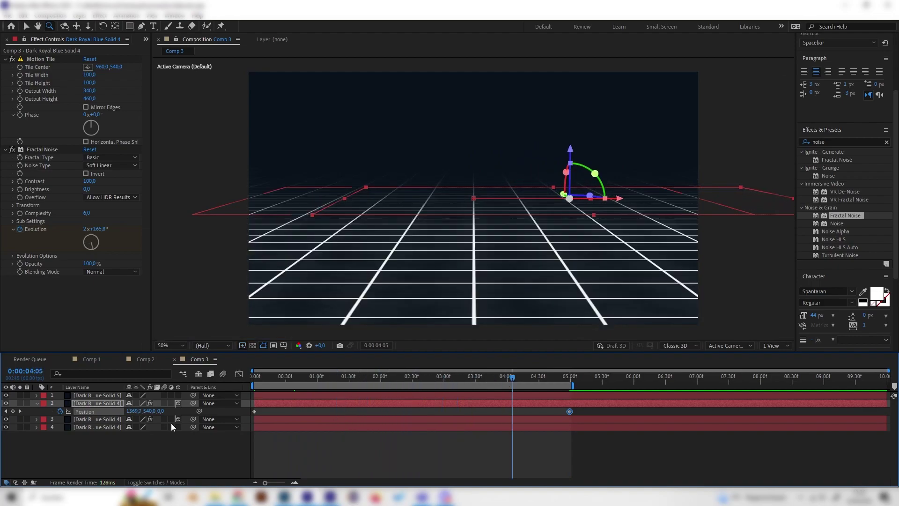
- Show the grid layer's Position and set its starting keyframe at 0:00
left_click(107, 422)
key("t")
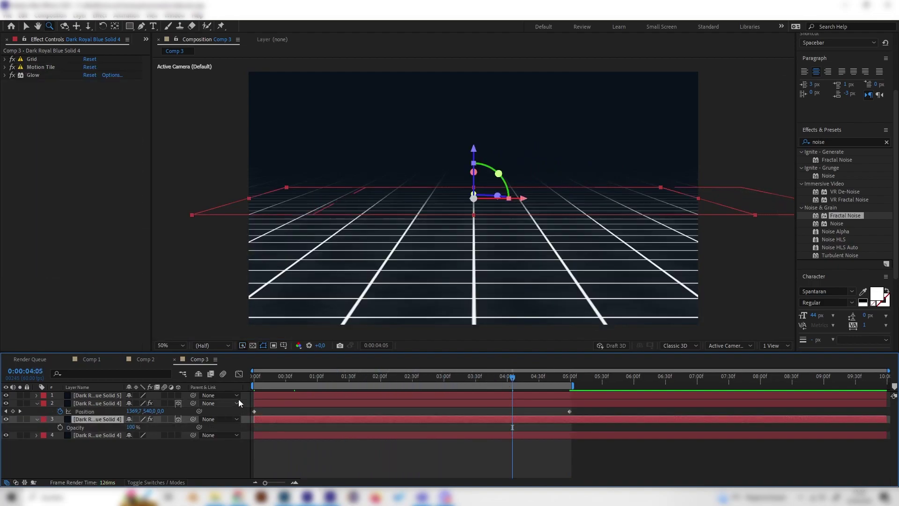
key("p")
key("Home")
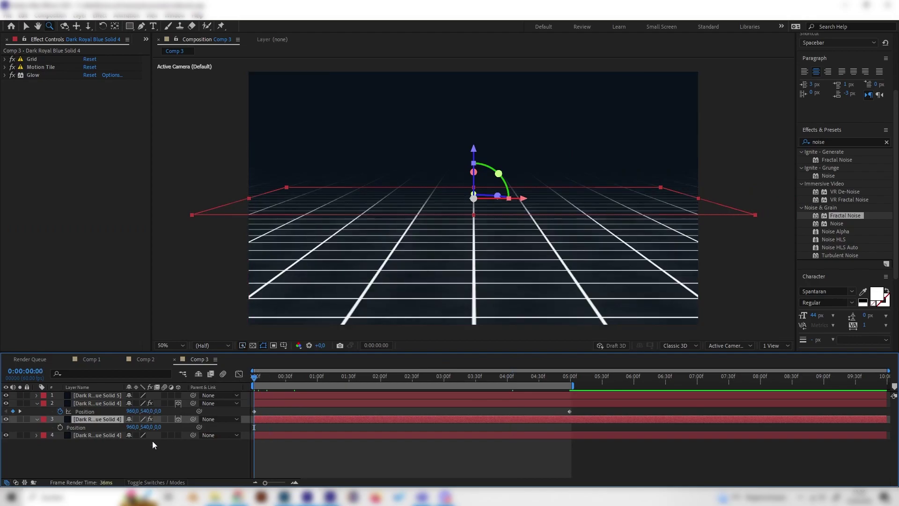
left_click(61, 427)
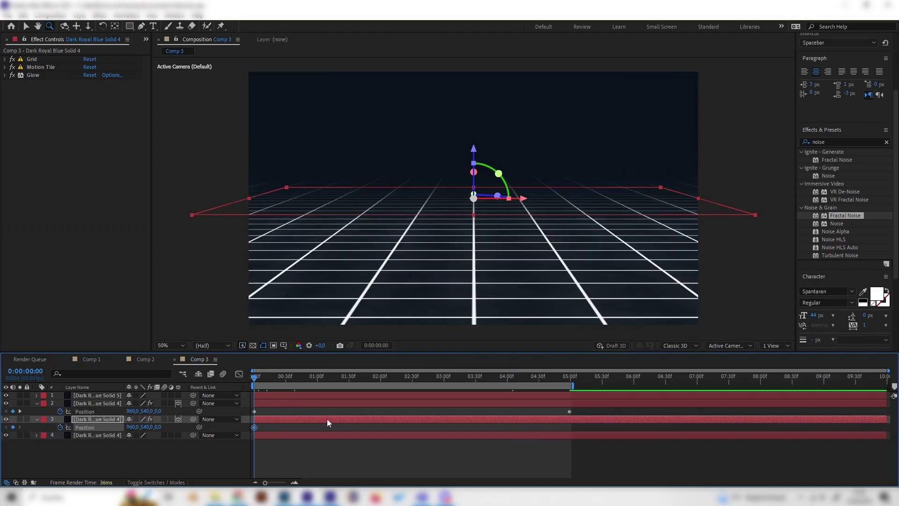
- At five seconds, set the grid's X Position to 1460 (960+500), then preview the slide
left_click(568, 375)
left_click(135, 426)
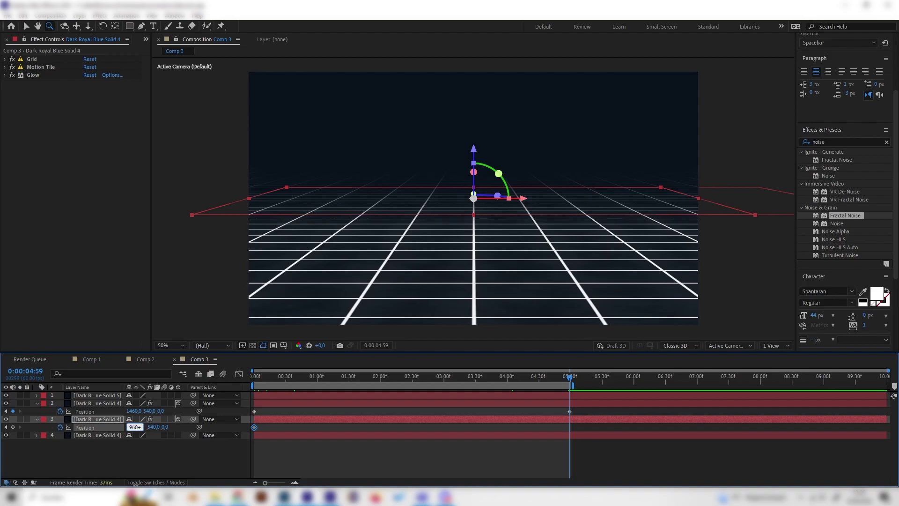
type("+500")
key("Return")
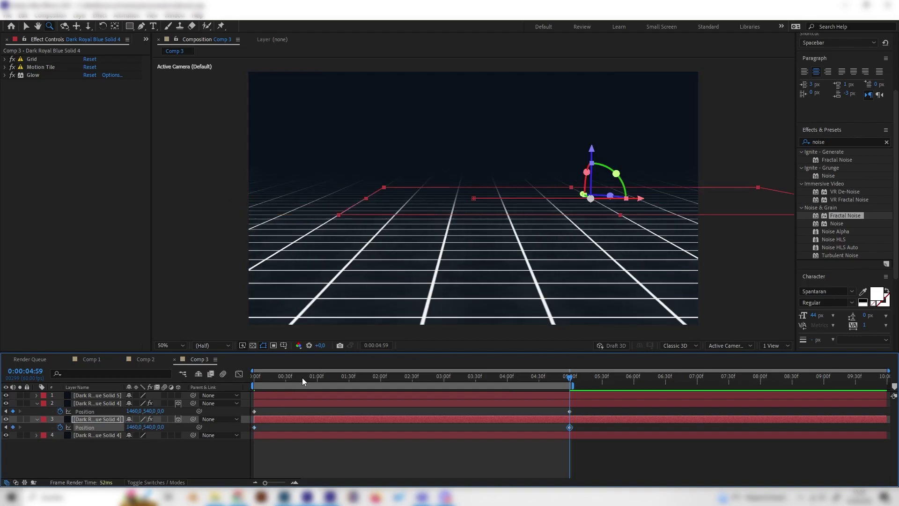
left_click_drag(302, 378, 240, 385)
key("space")
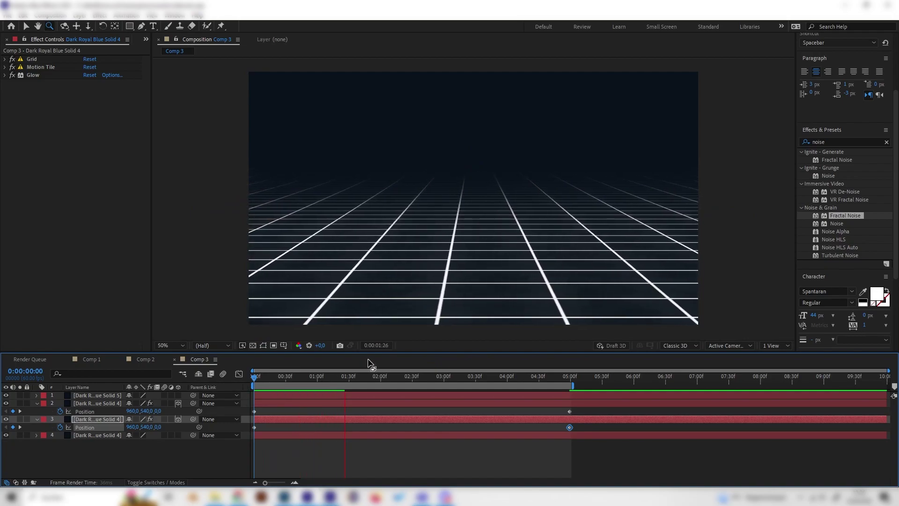
key("space")
left_click_drag(320, 379, 307, 379)
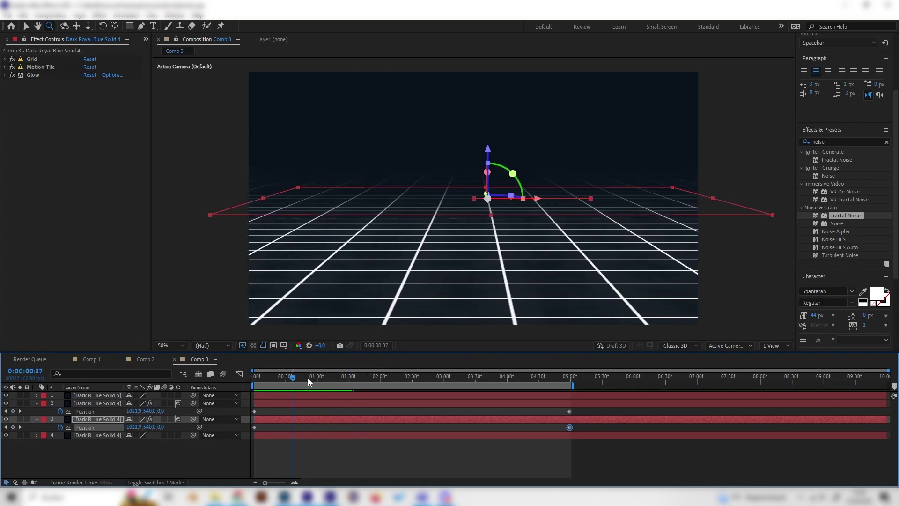
- Preview Comp 1 for comparison, then return to Comp 3
left_click(97, 360)
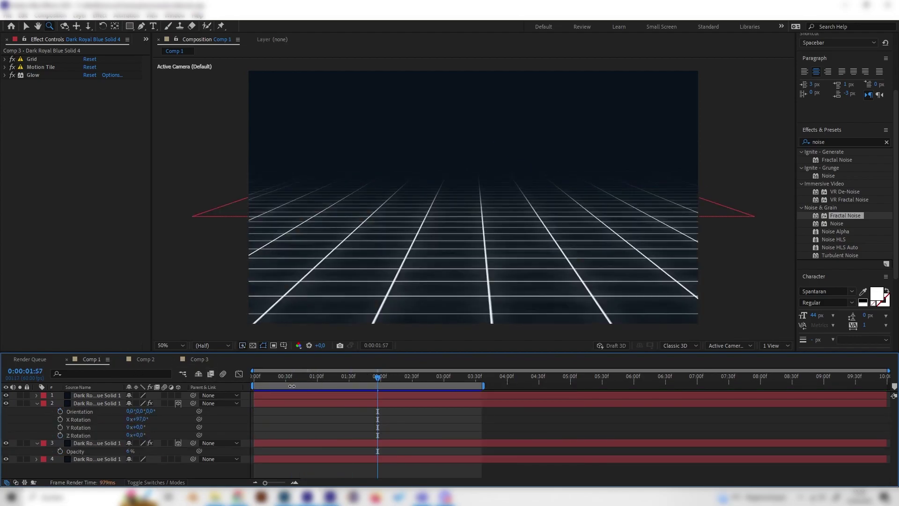
key("space")
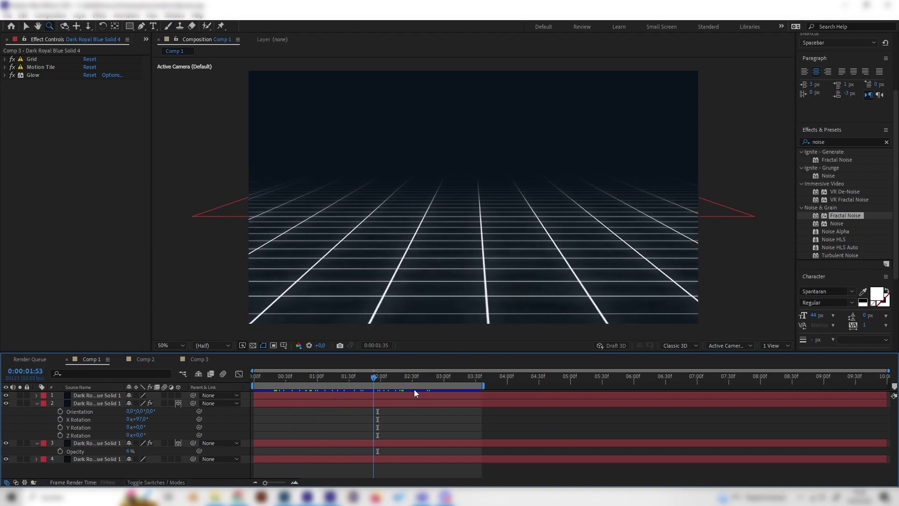
left_click(196, 359)
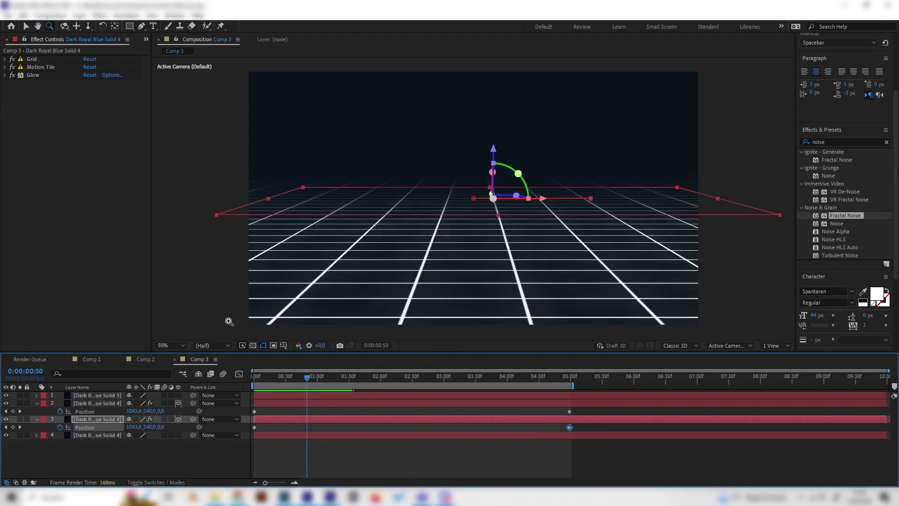
- Set the Grid effect's Border to 5 and preview the result
left_click(4, 59)
left_click(86, 107)
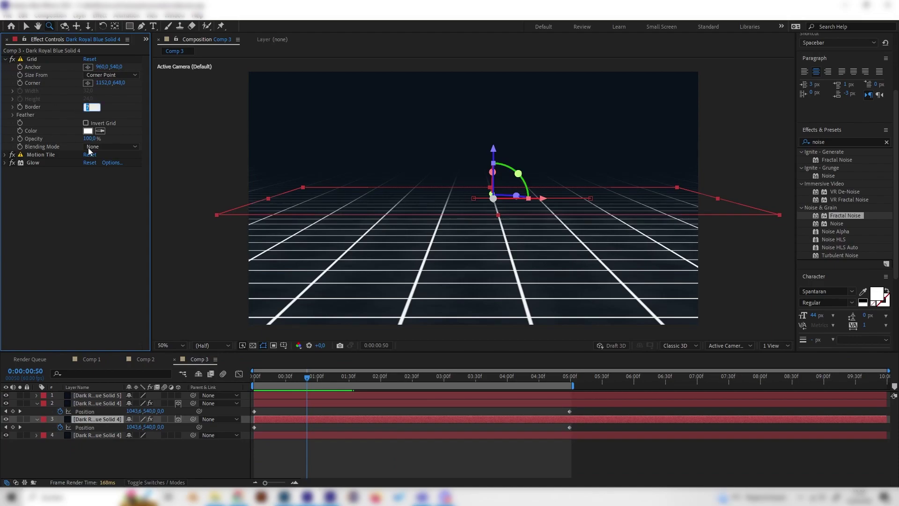
type("5")
key("Return")
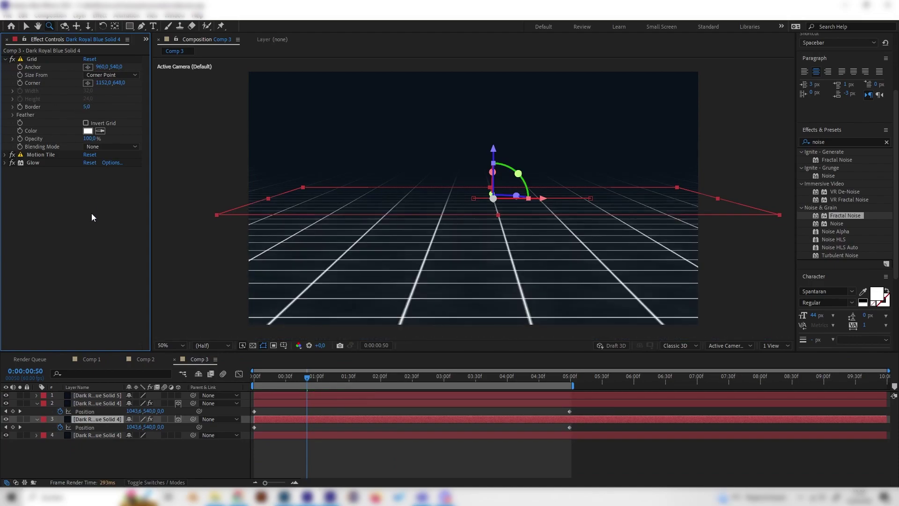
key("space")
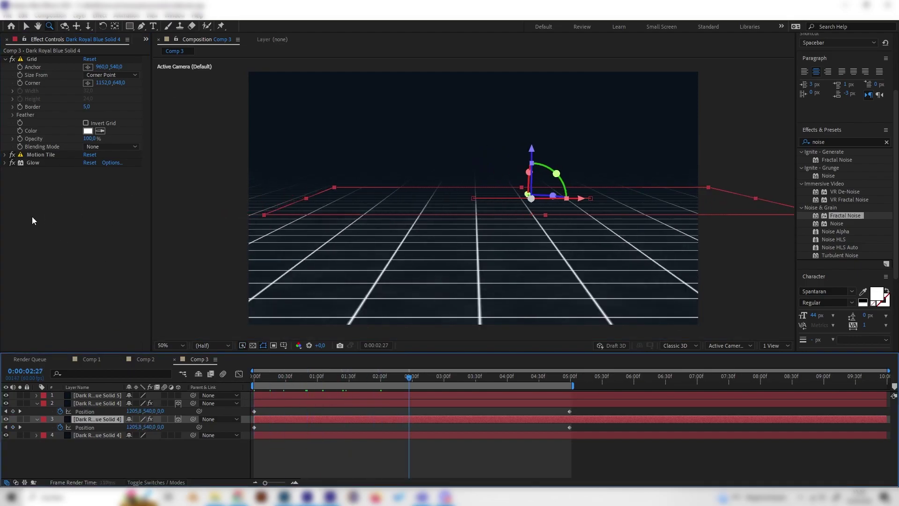
key("ctrl+shift+a")
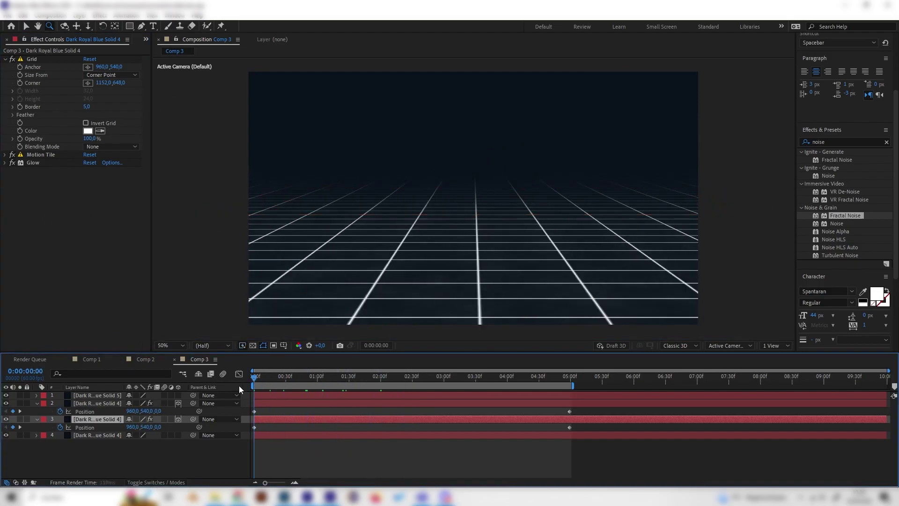
- Switch to Comp 1 and play it from the start
left_click(91, 360)
left_click(249, 378)
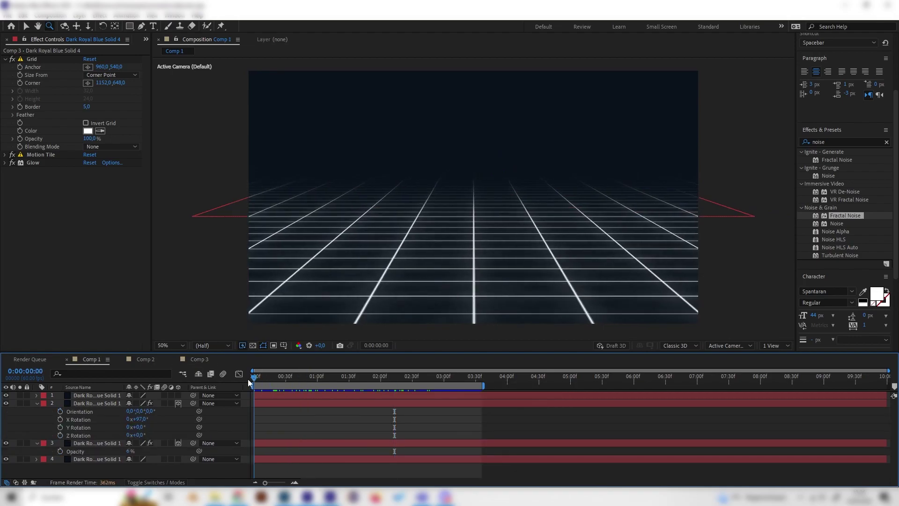
key("space")
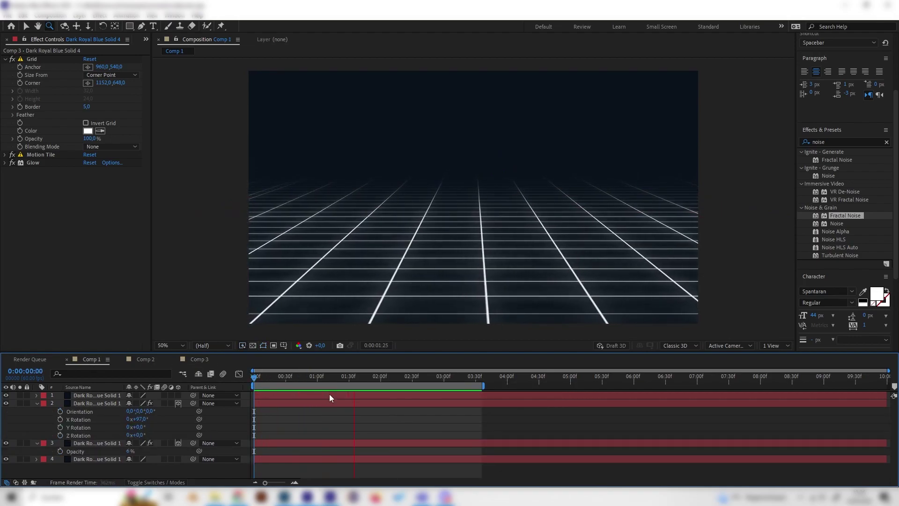